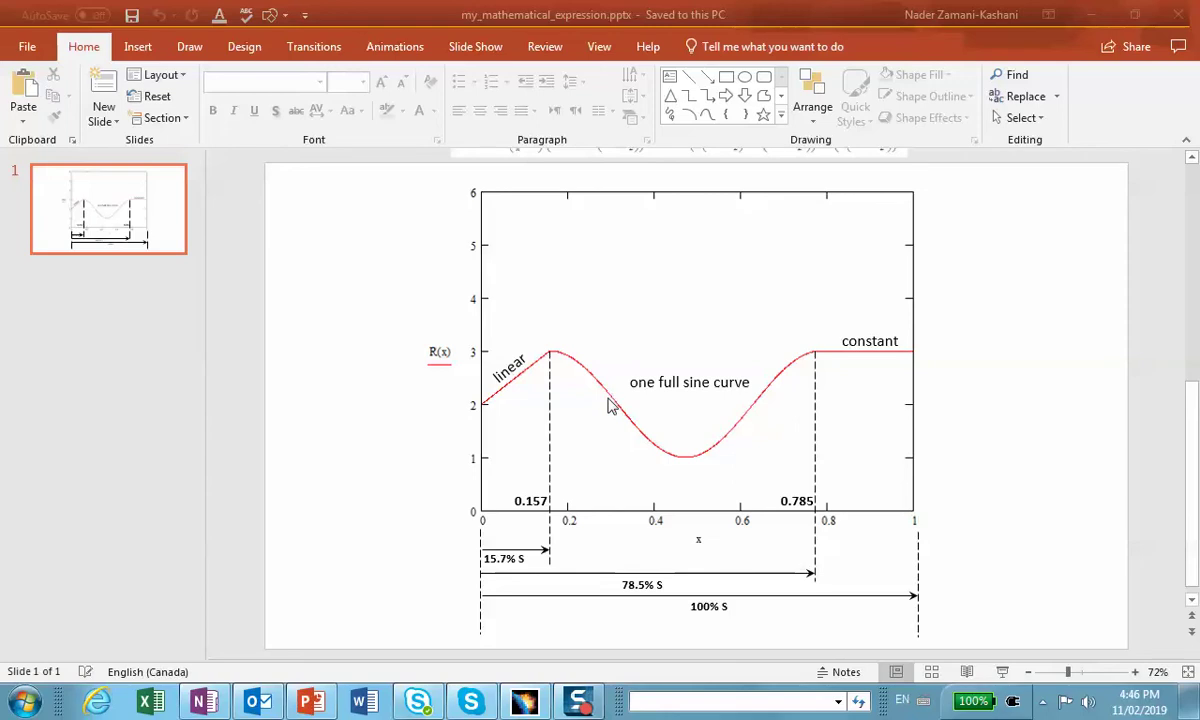
Step: Switch to CATIA V5 and create a new part with the default name Part1 and hybrid design enabled
click(1091, 16)
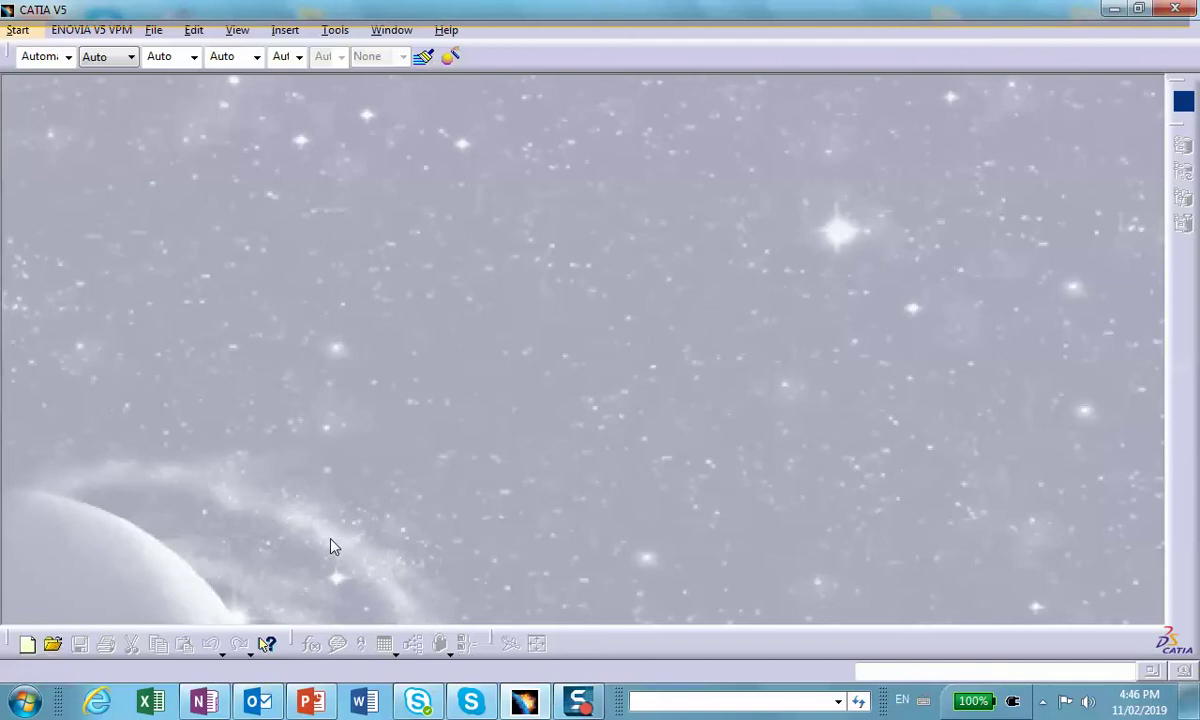
key(ctrl+n)
key(p)
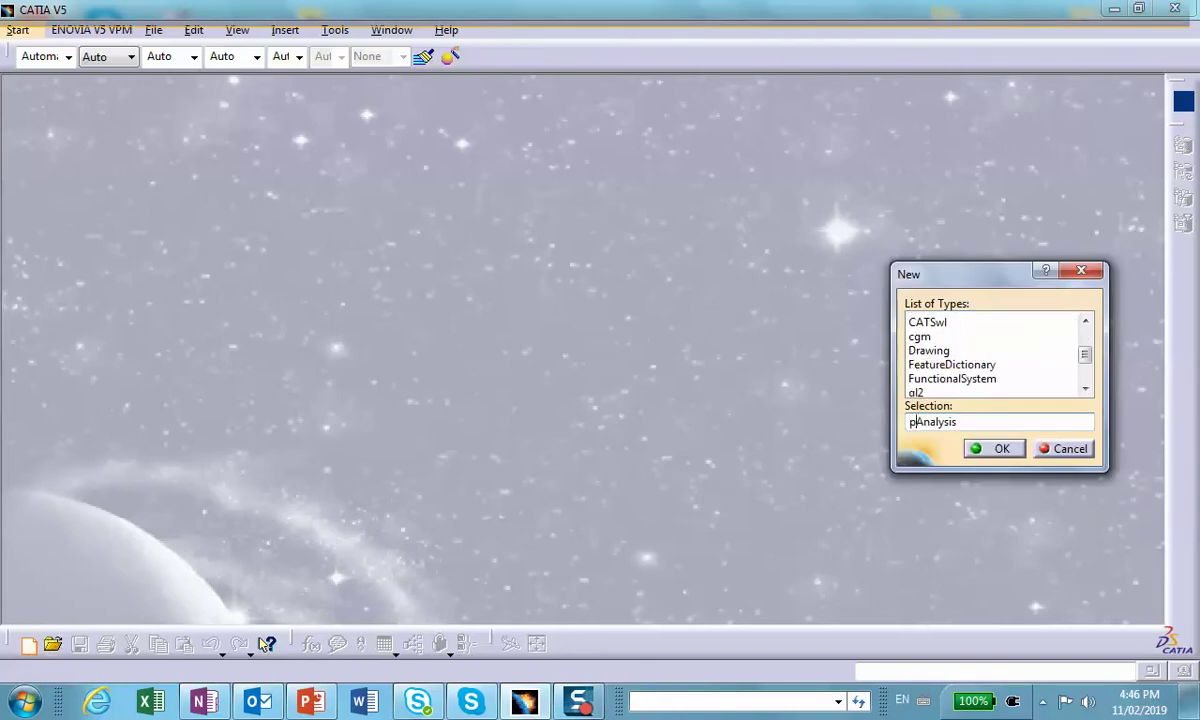
key(Return)
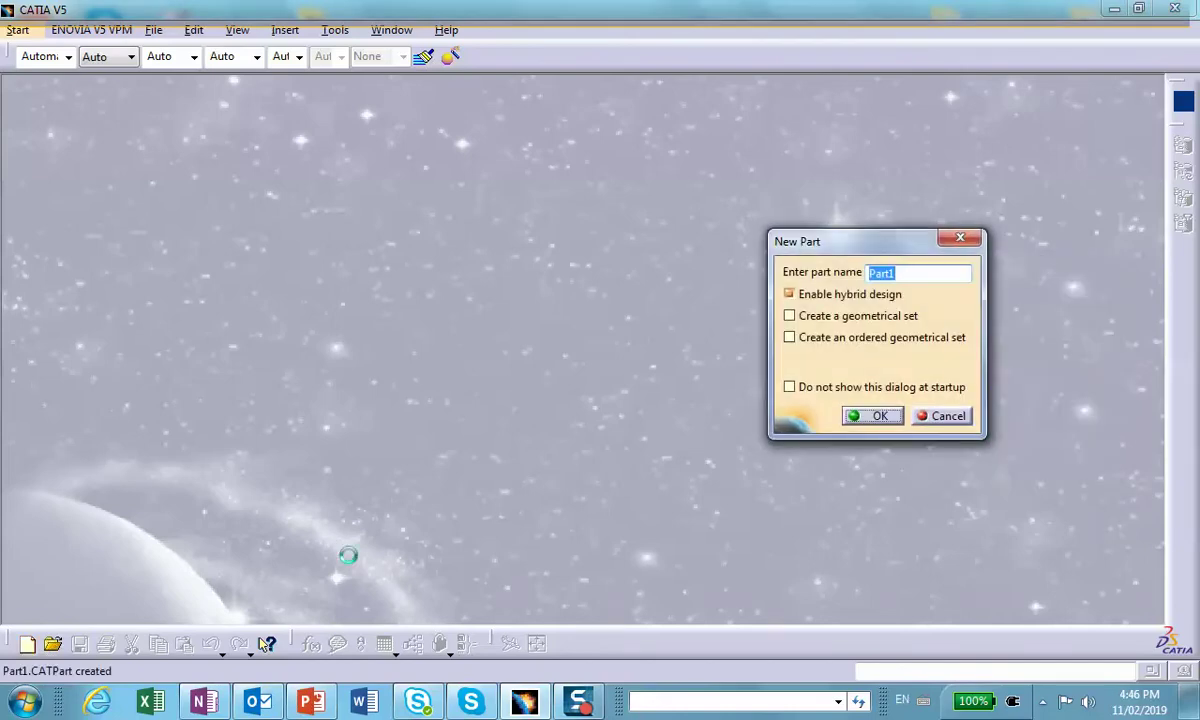
key(Return)
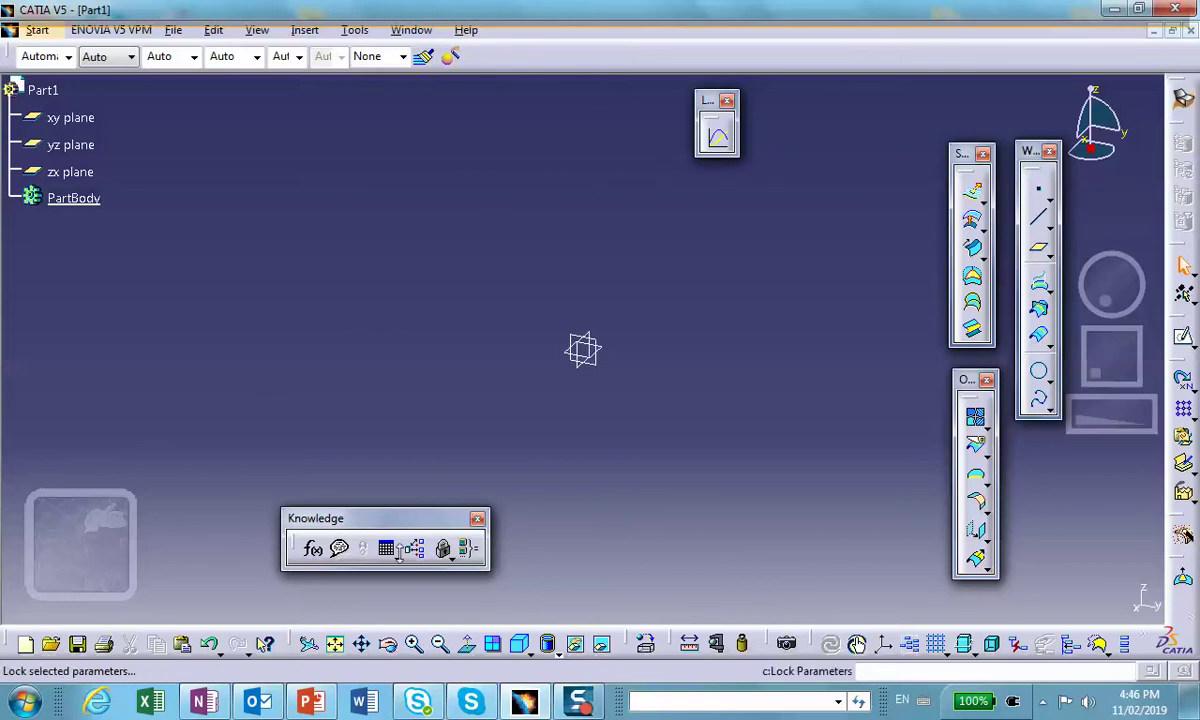
Step: Create a knowledge law in Part1\Relations with the default name Law.1 and open its definition for editing
drag(356, 516, 367, 358)
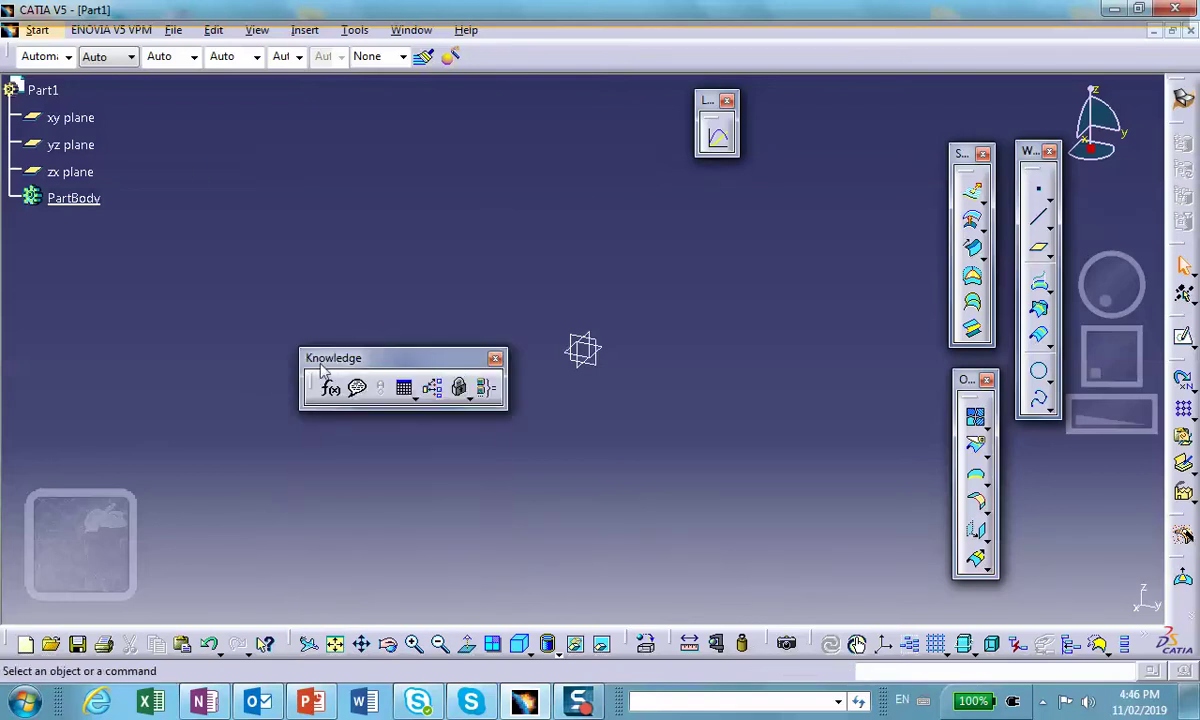
click(414, 397)
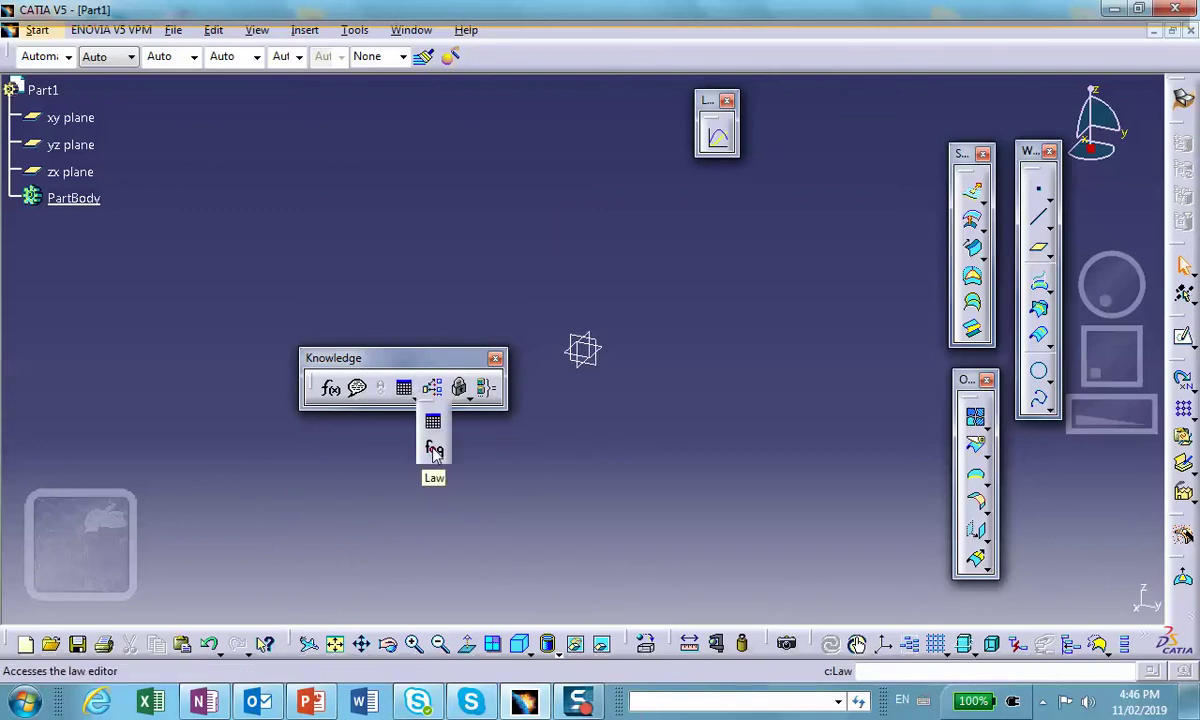
click(434, 450)
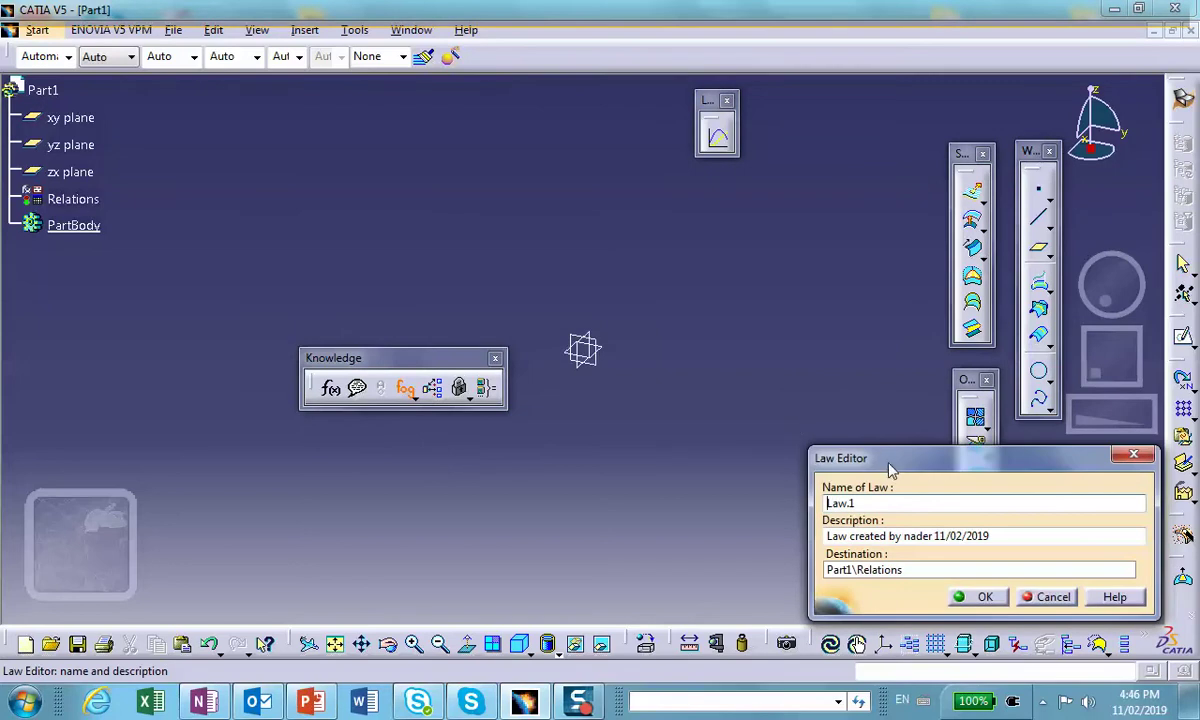
drag(890, 470, 859, 365)
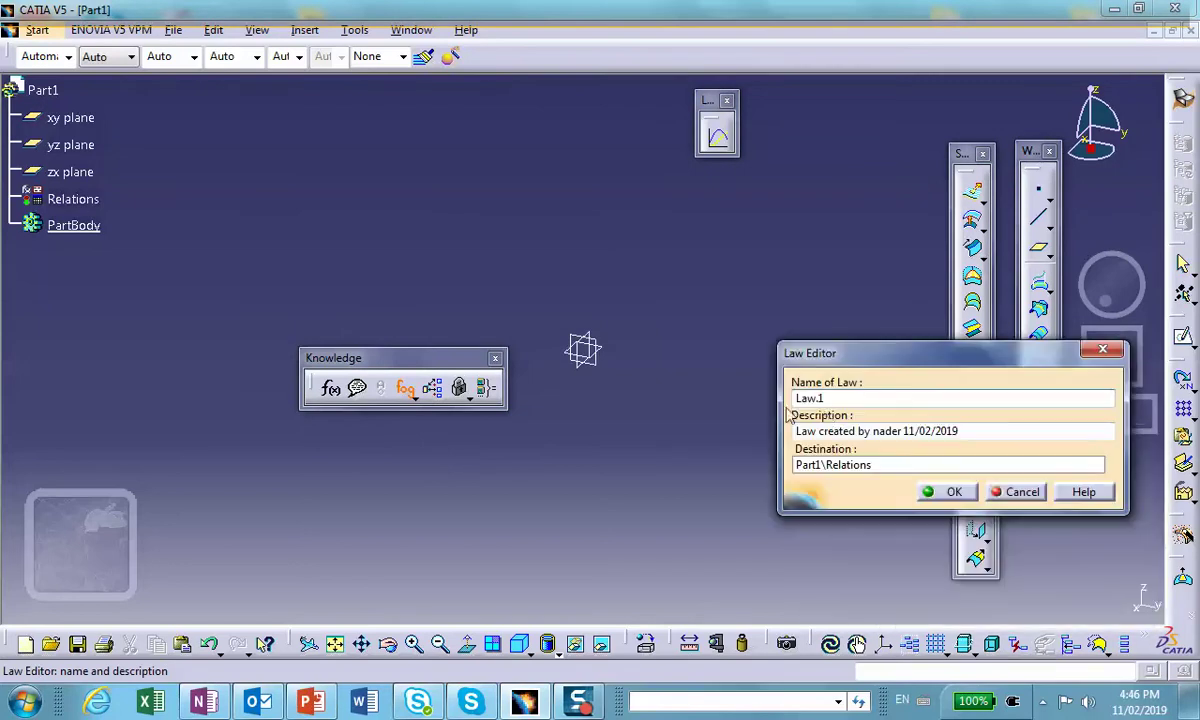
click(945, 495)
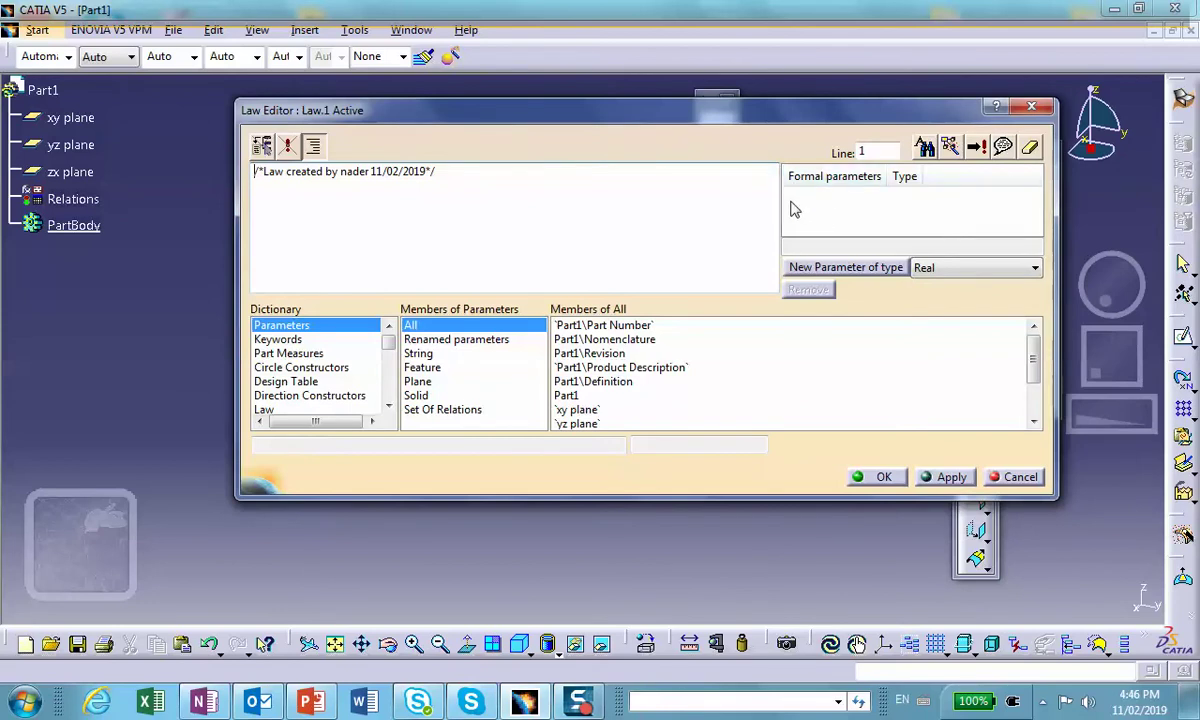
Step: Check the R(x) plot in my_mathematical_expression.pptx and add a Real formal parameter named x to the law
click(308, 705)
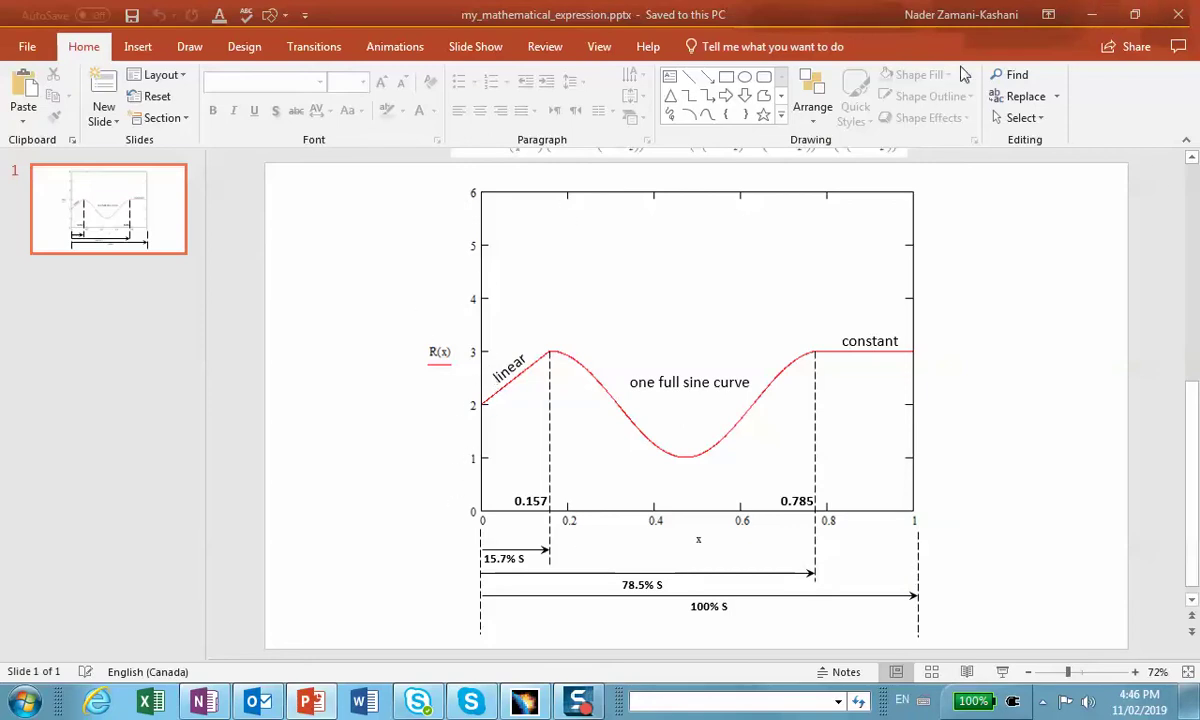
click(1091, 14)
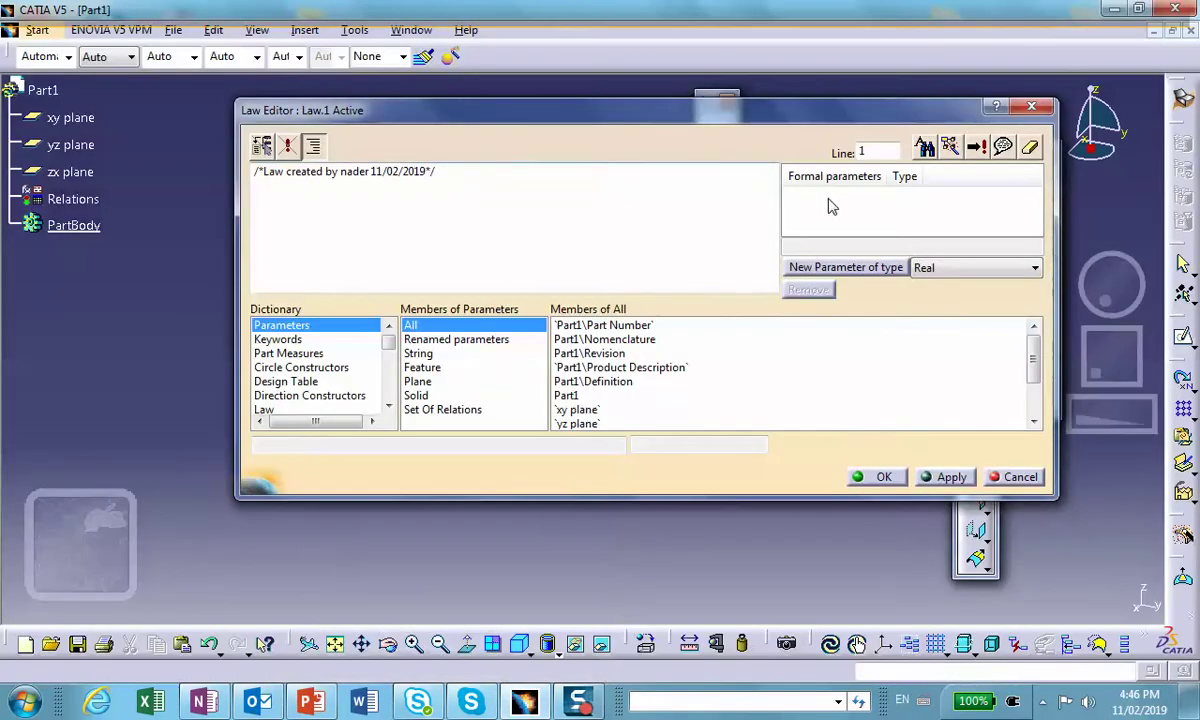
click(831, 268)
double_click(855, 248)
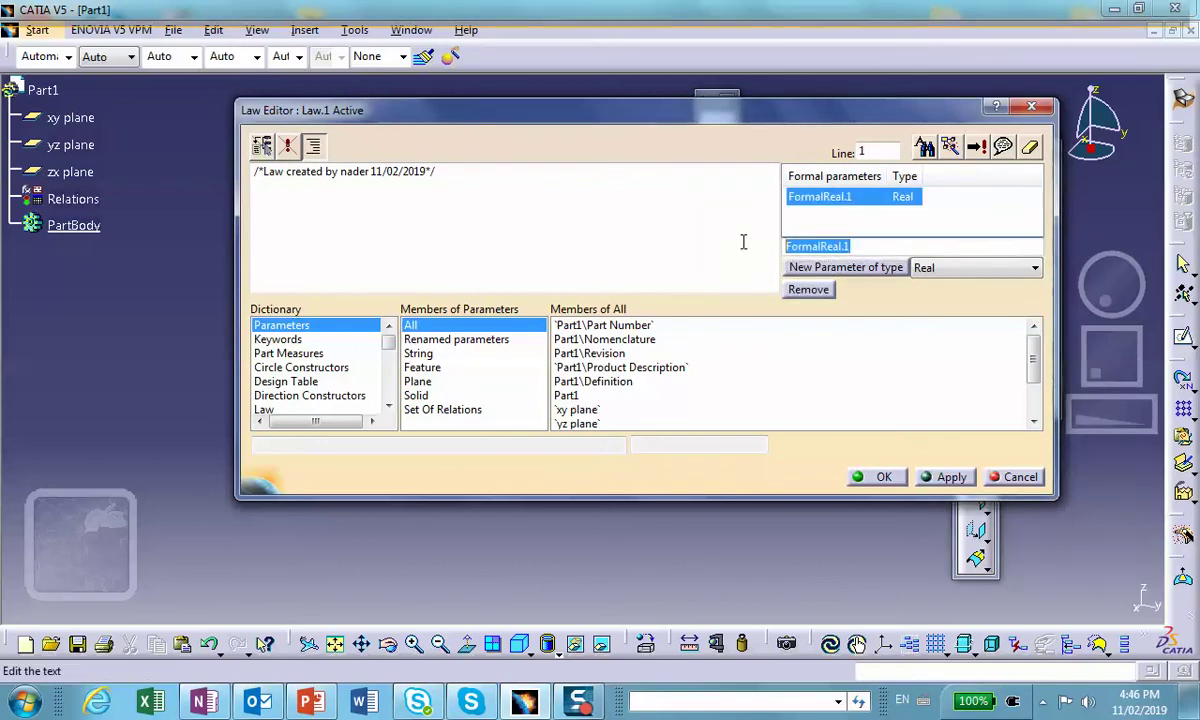
text(x)
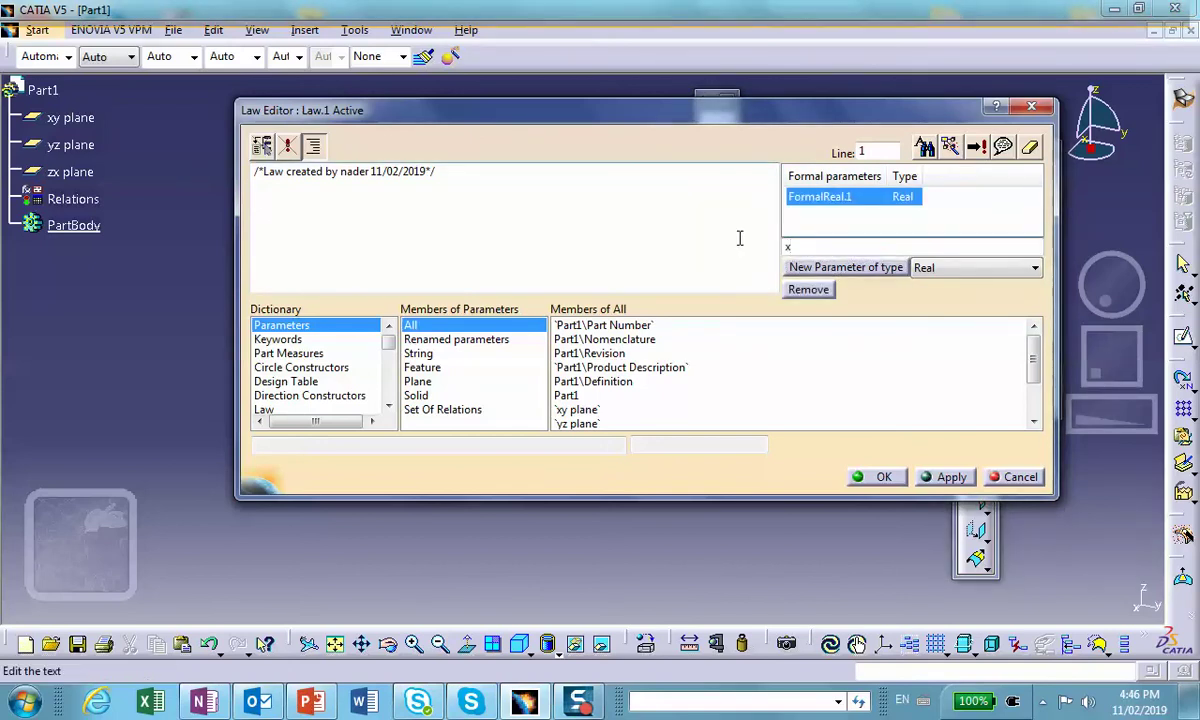
Step: Add a second Real formal parameter and set the type for new parameters to Length
click(860, 270)
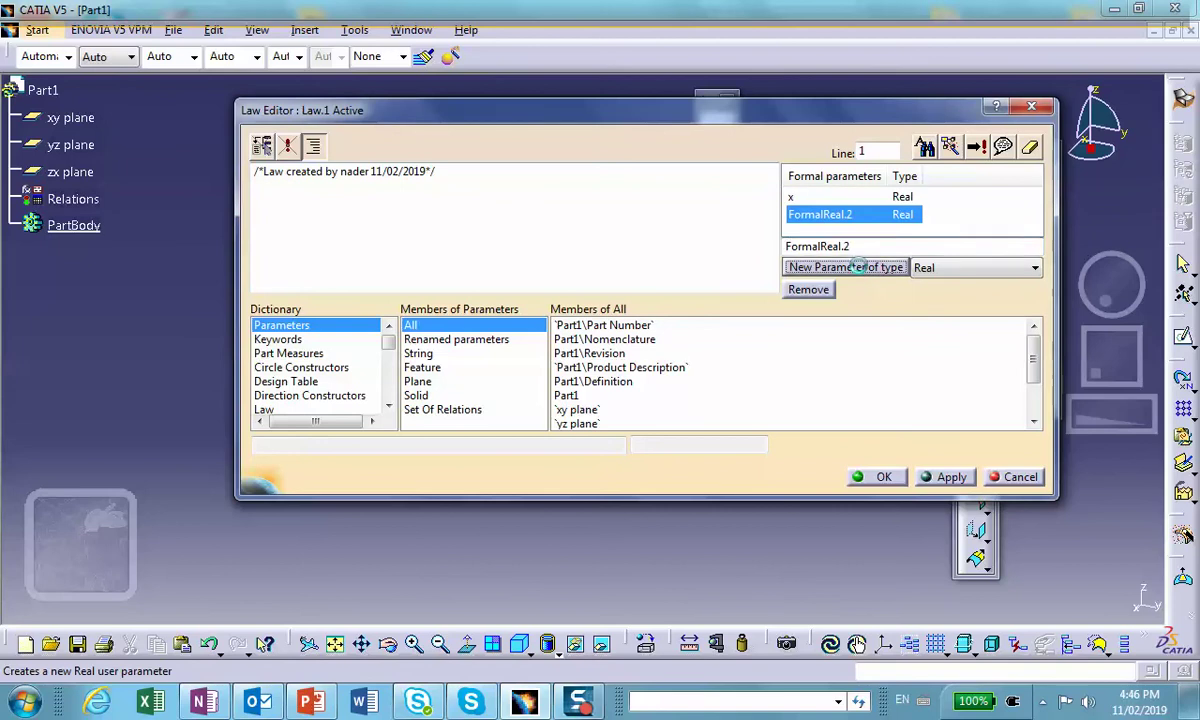
click(962, 268)
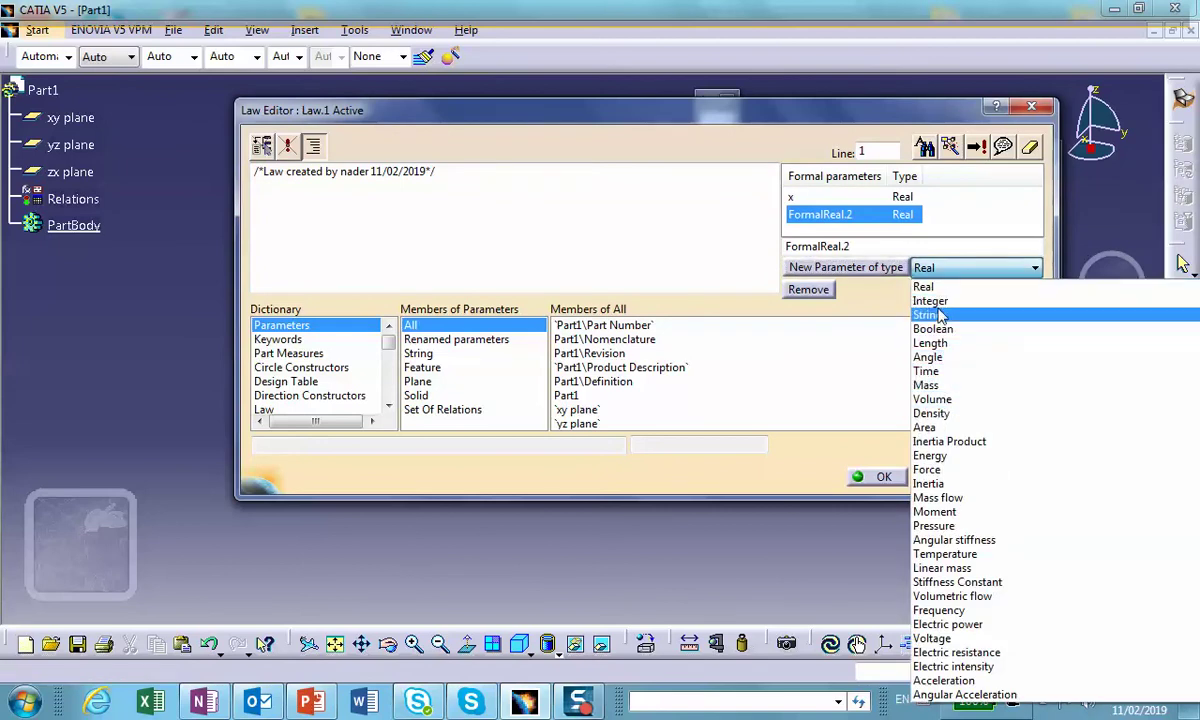
scroll(1115, 320, down, 2)
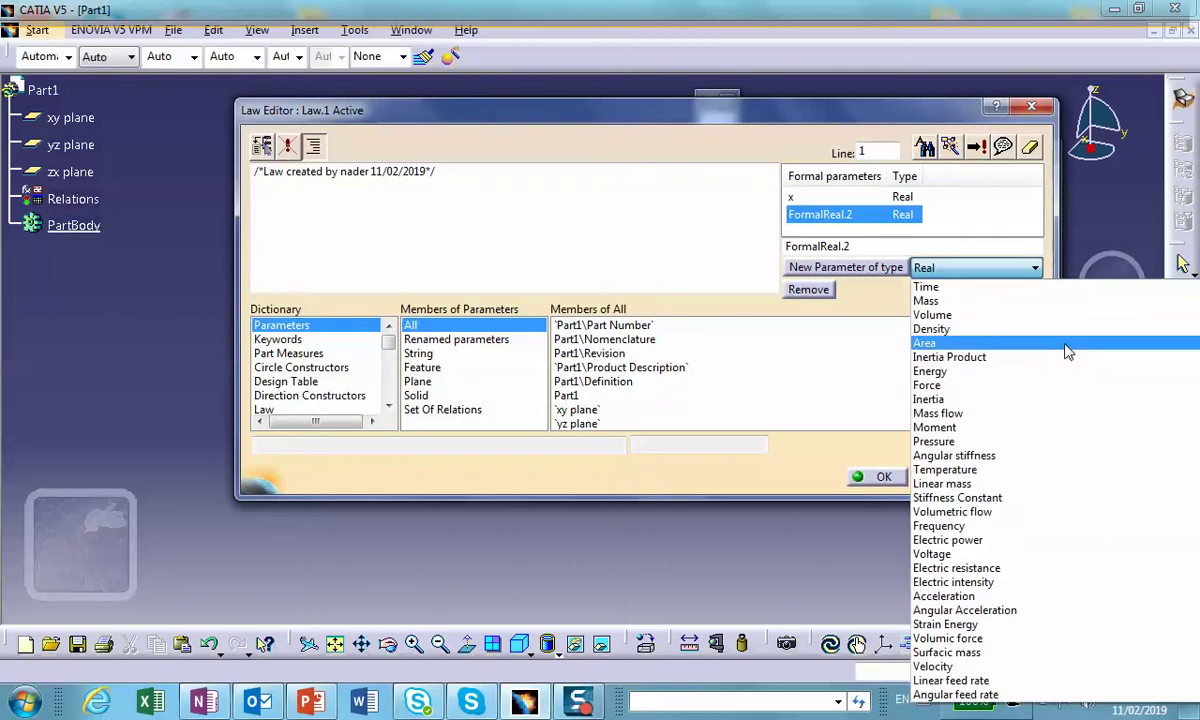
scroll(1058, 348, up, 2)
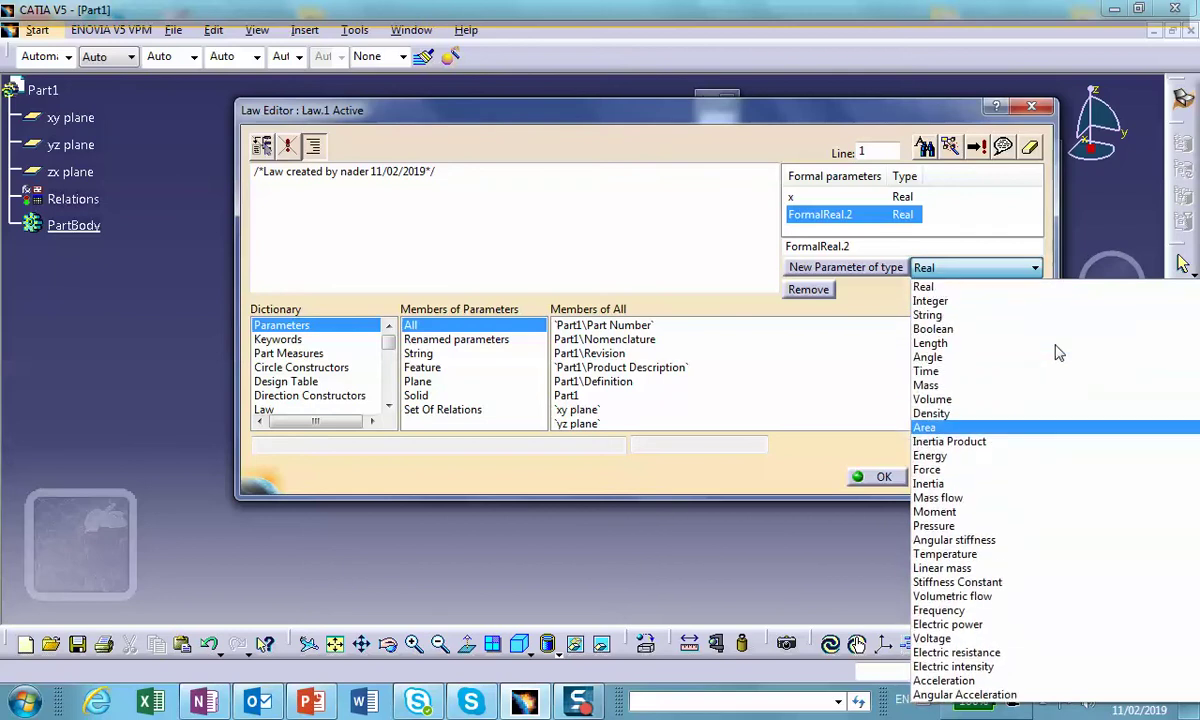
click(935, 343)
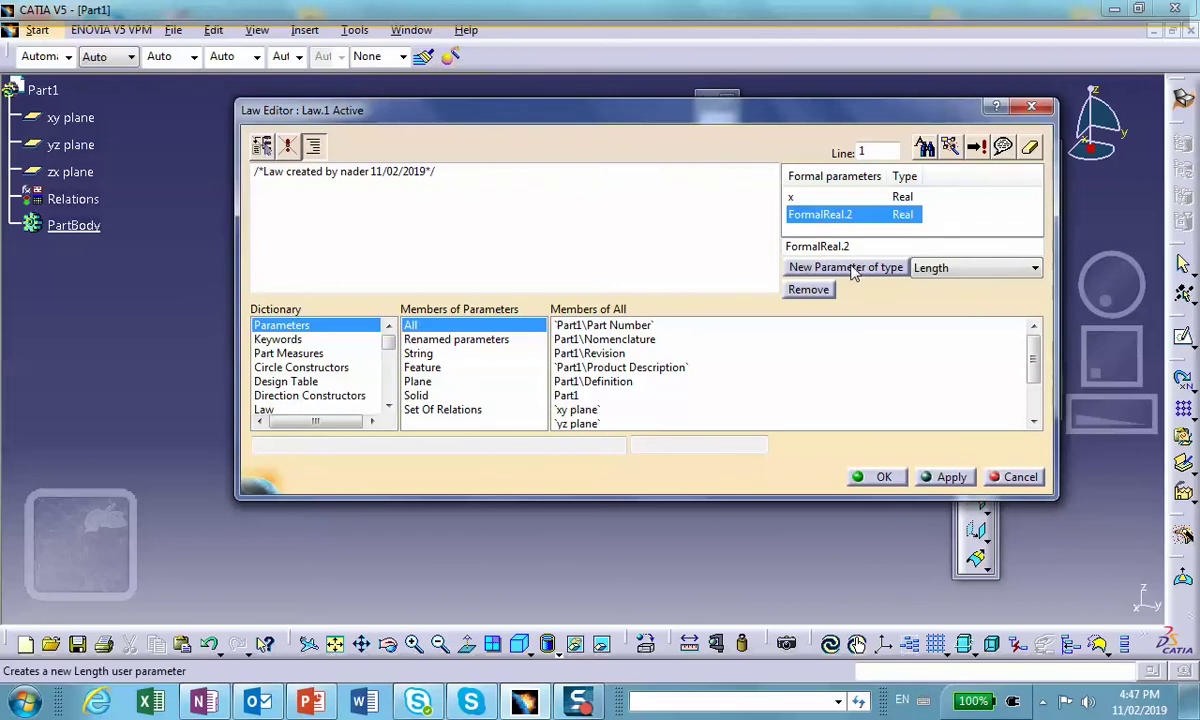
Step: Name the second Real parameter R and remove it from the law's formal parameters
double_click(804, 246)
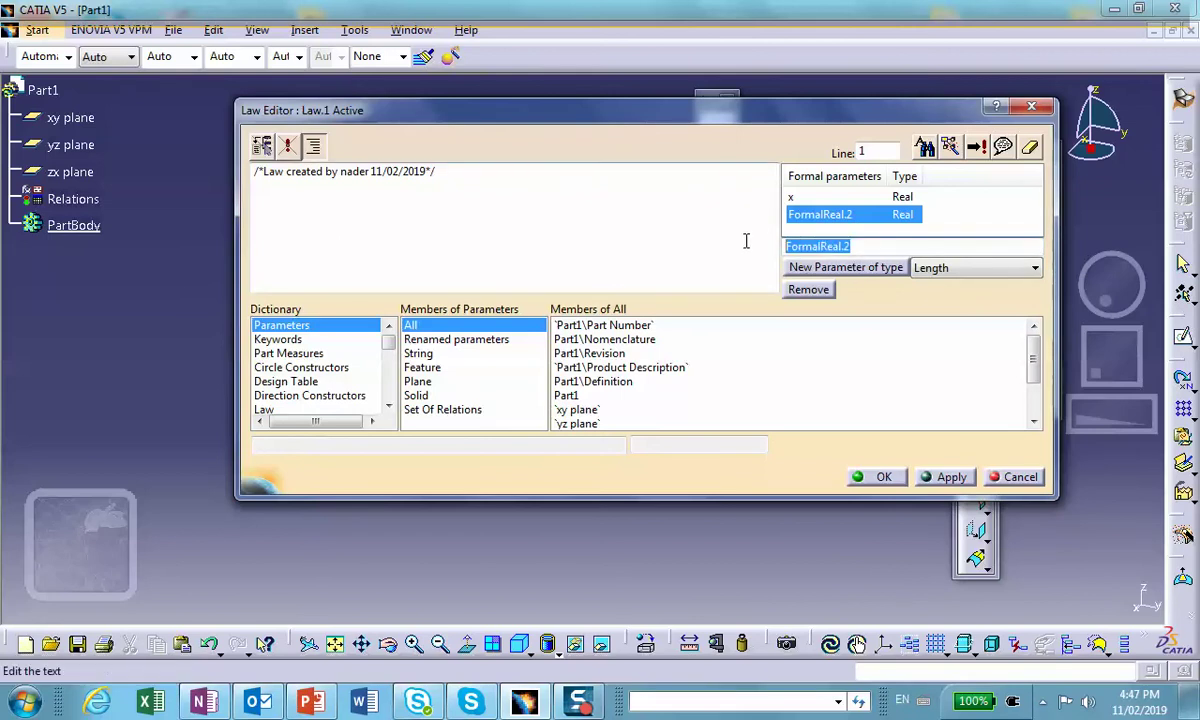
text(R)
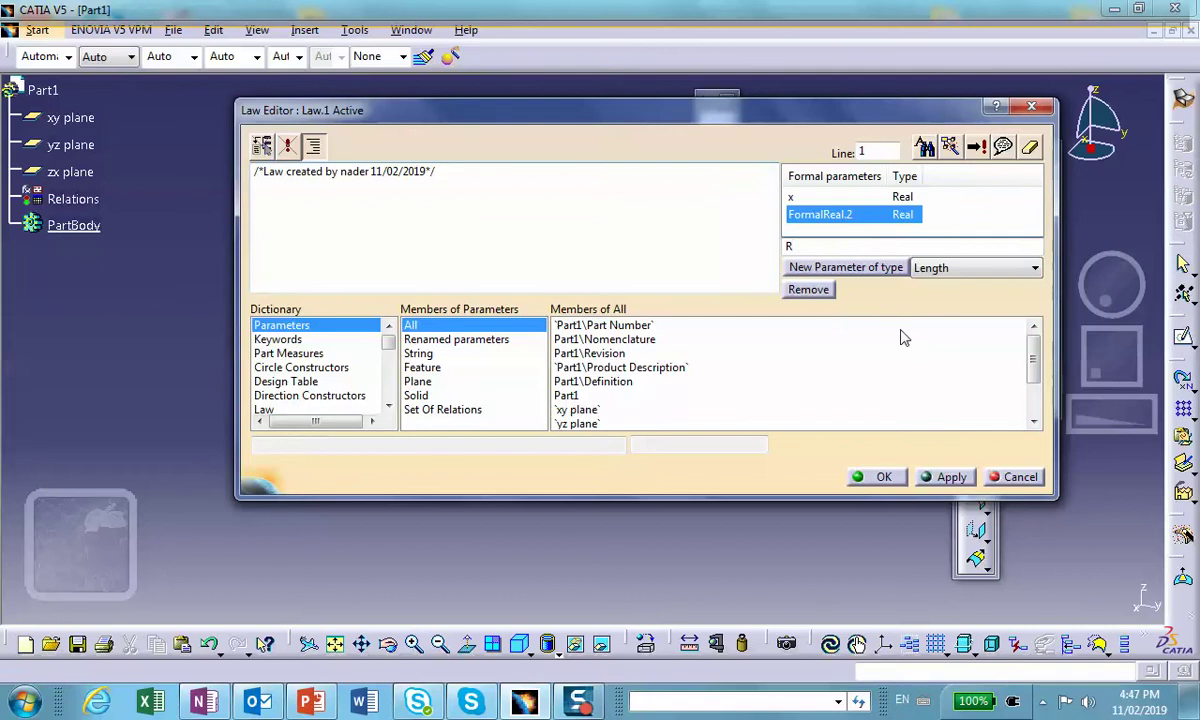
key(Return)
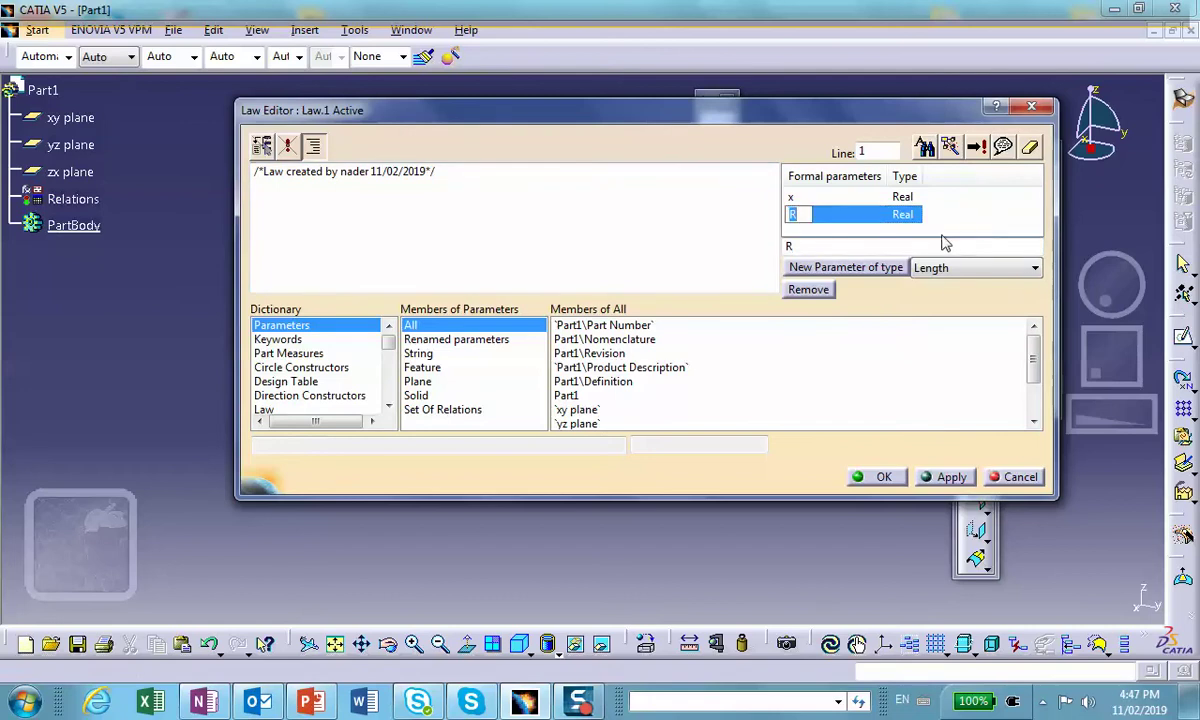
click(880, 353)
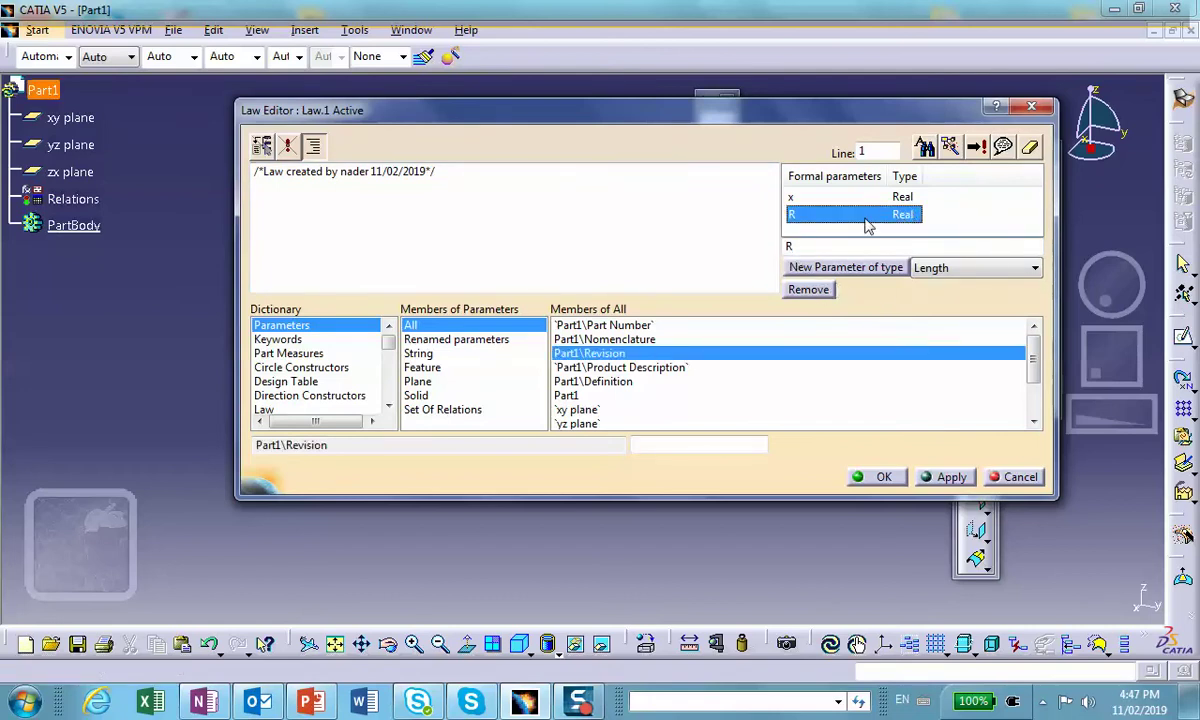
click(808, 290)
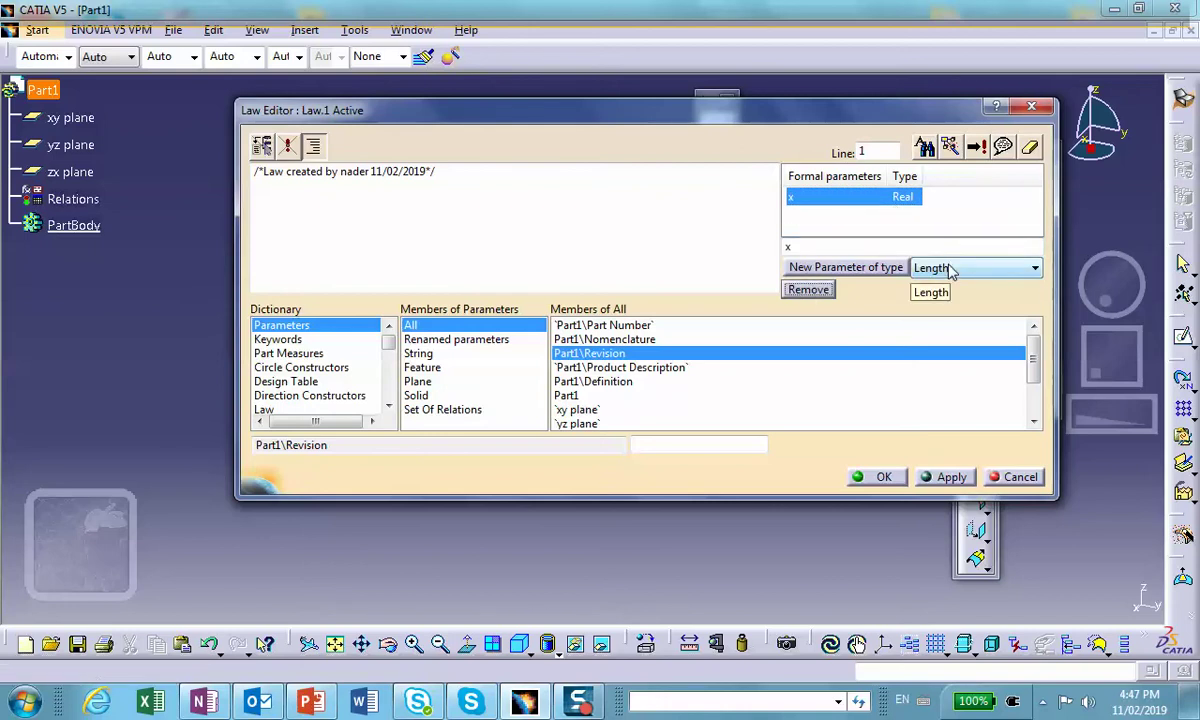
Step: Add a formal parameter of type Length to the law
double_click(800, 246)
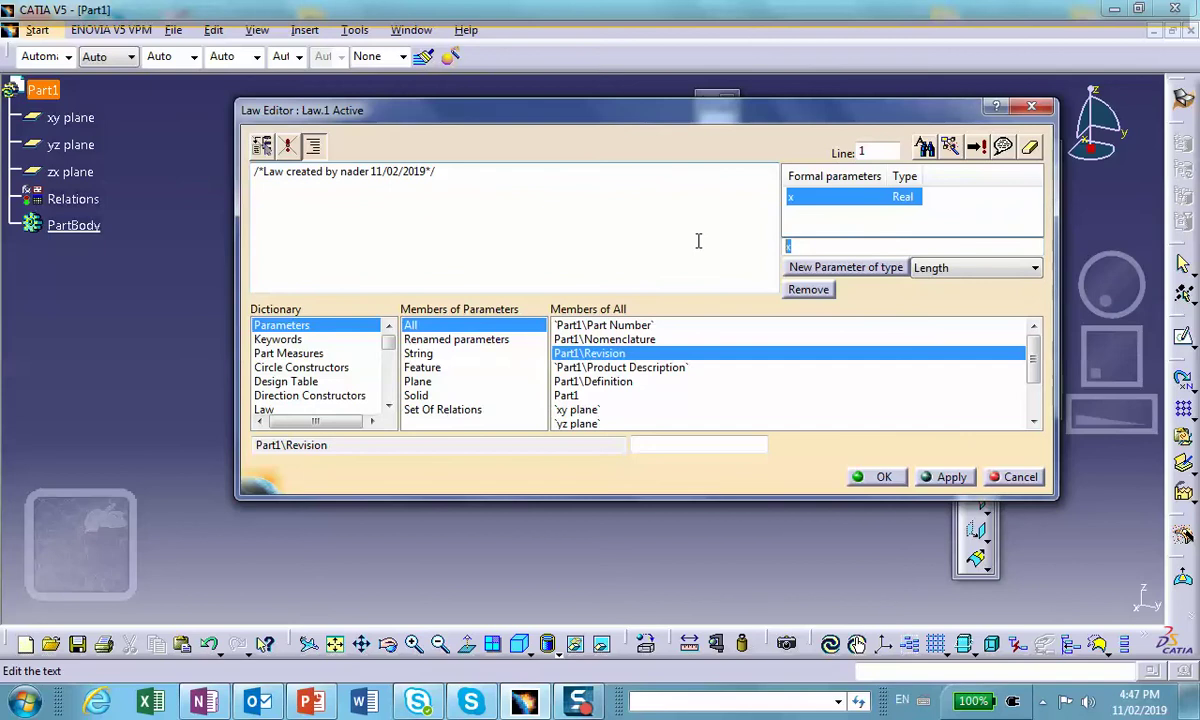
text(R)
click(805, 267)
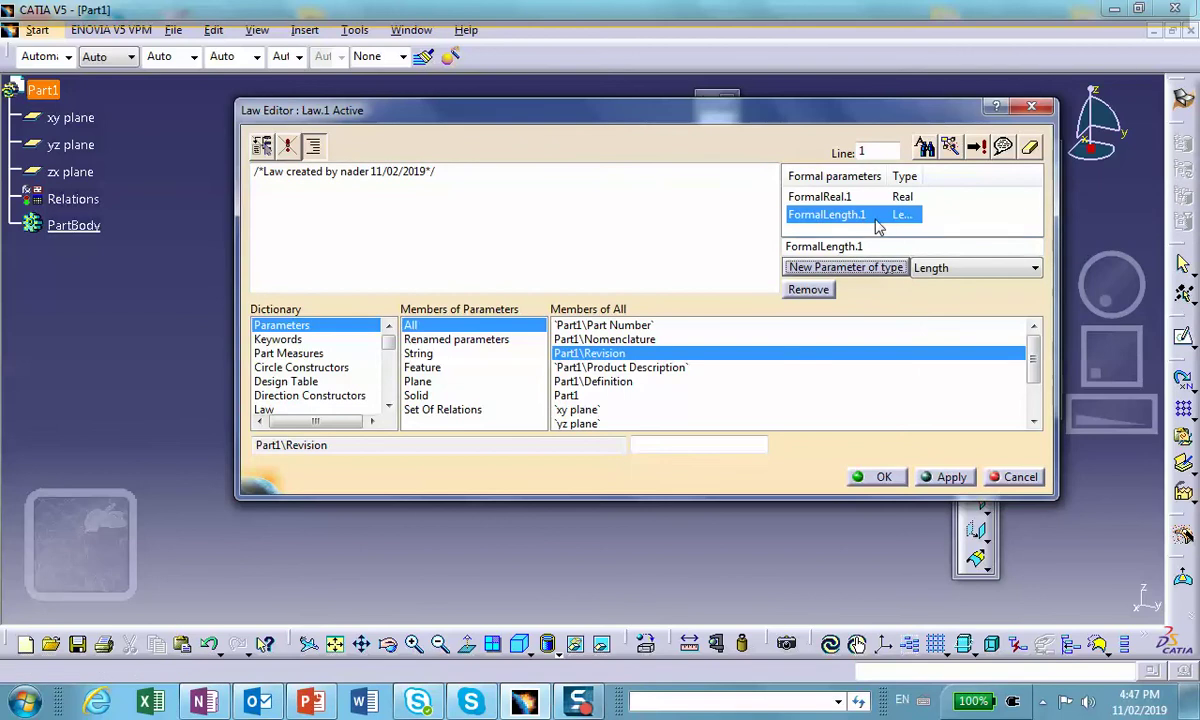
Step: Name the law's Real parameter x and its Length parameter R, showing the full type names in the parameter list
click(810, 196)
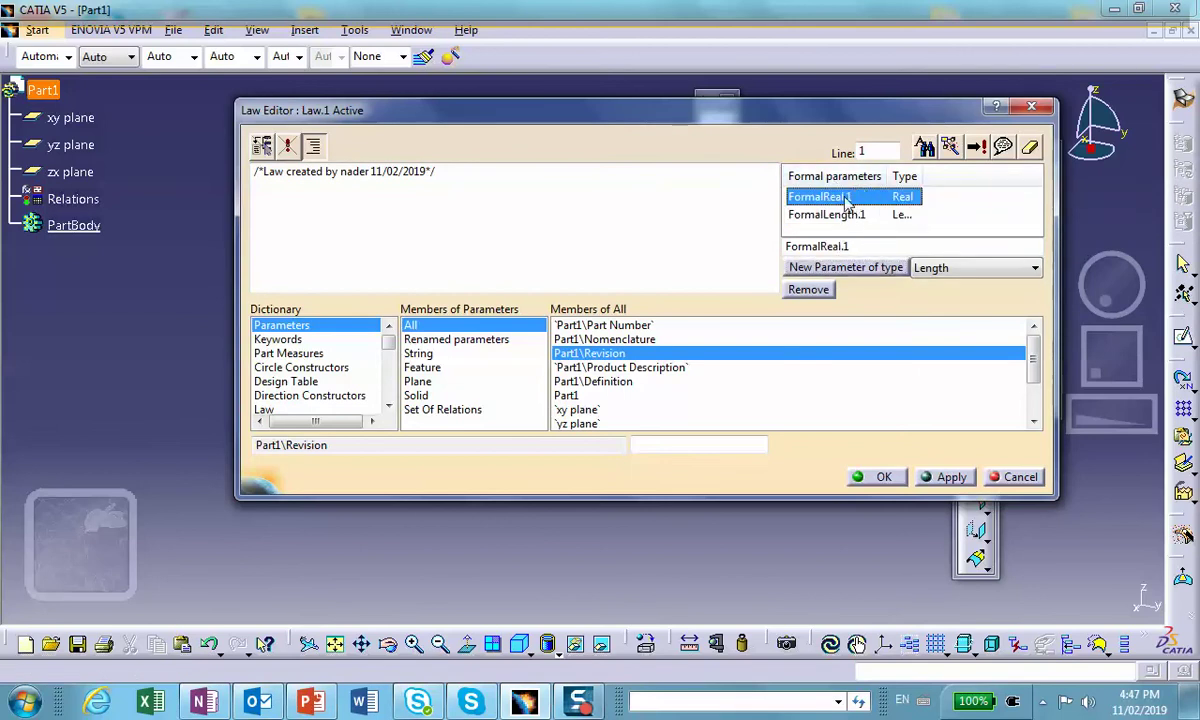
double_click(815, 246)
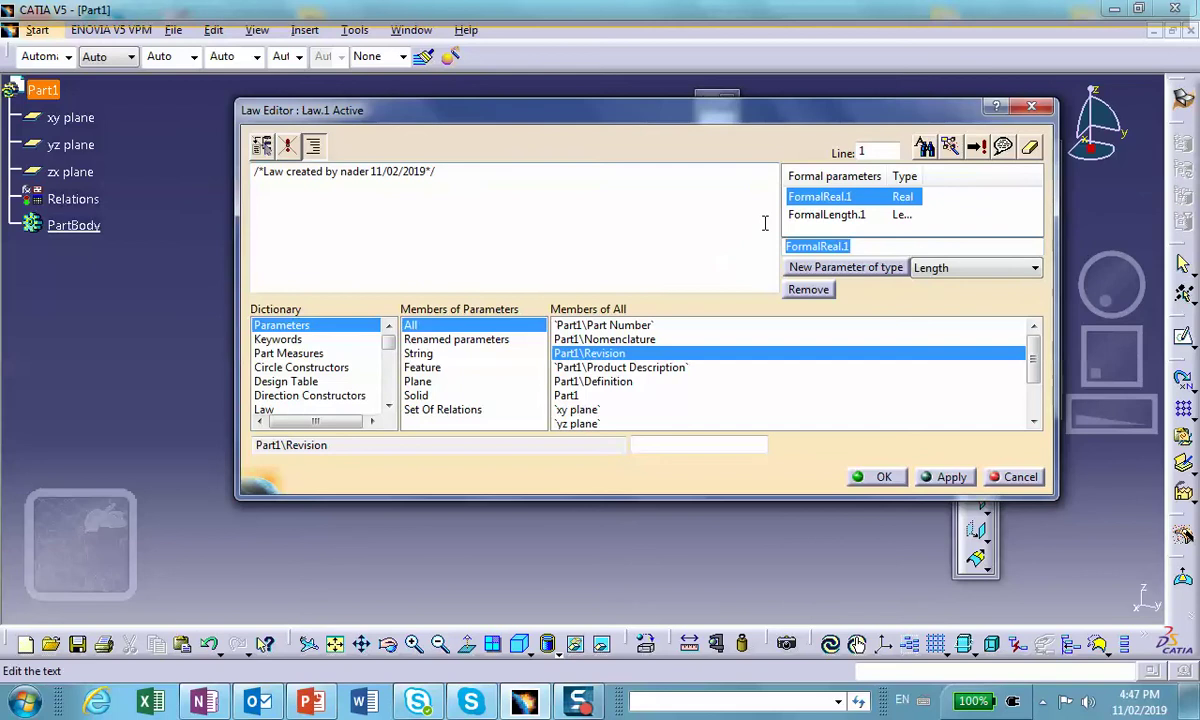
text(x)
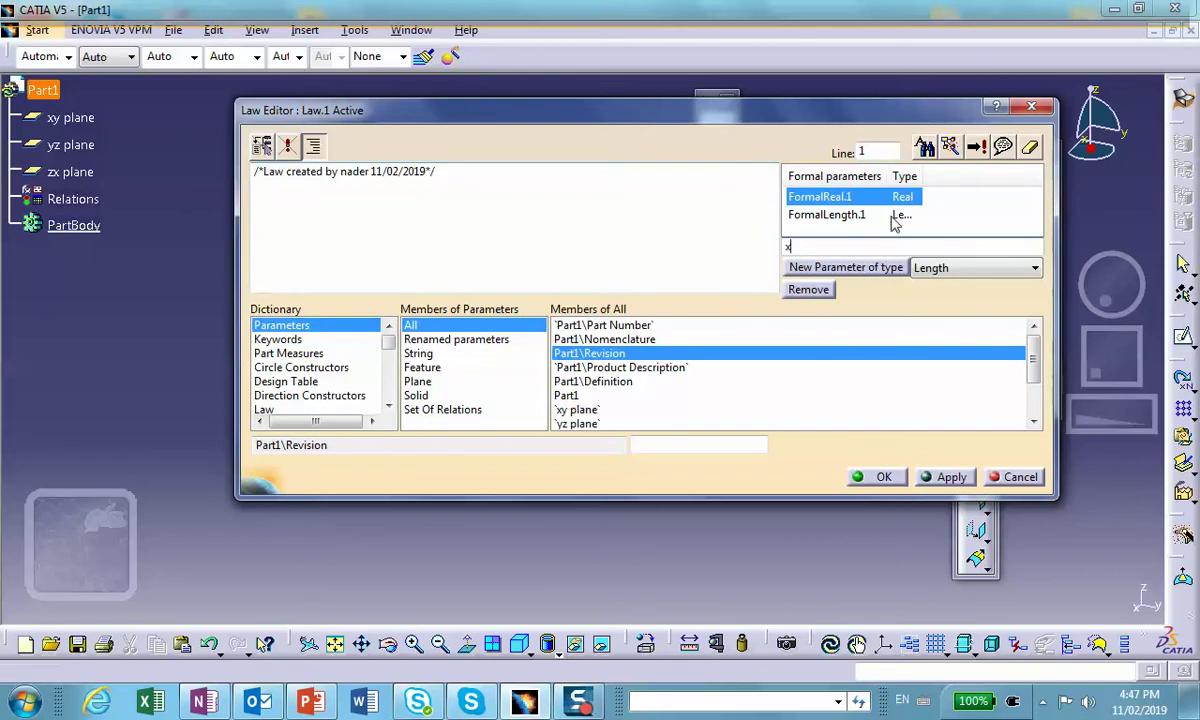
click(843, 214)
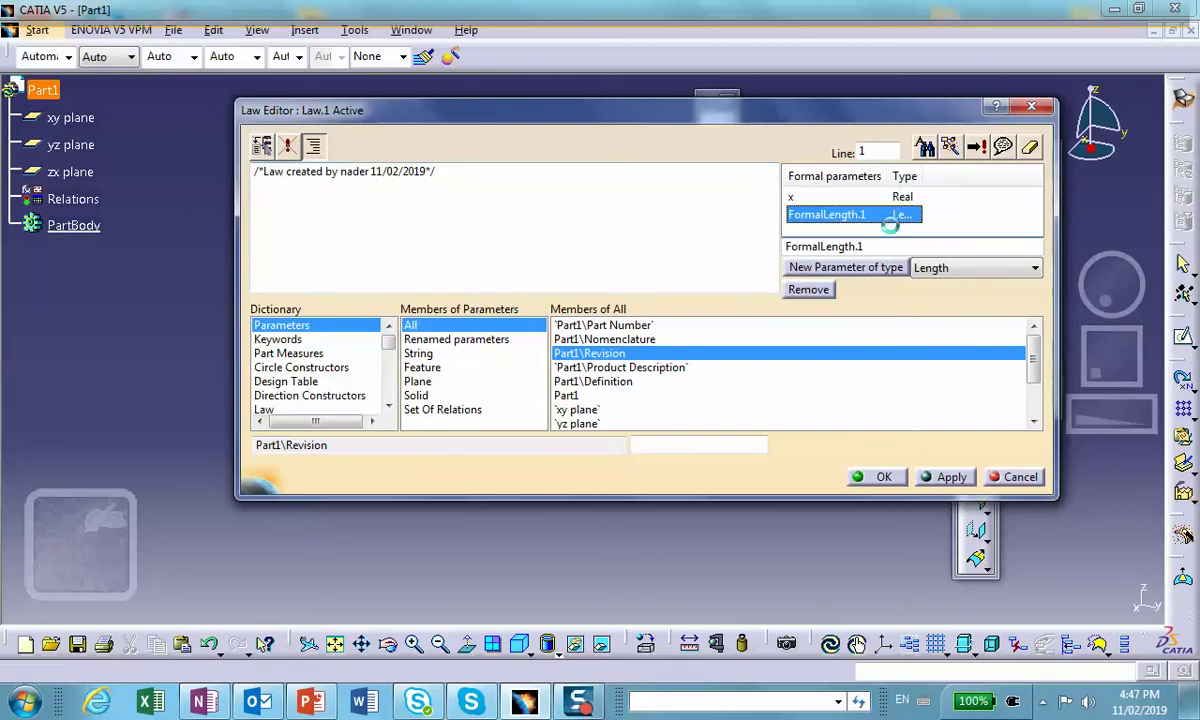
double_click(812, 246)
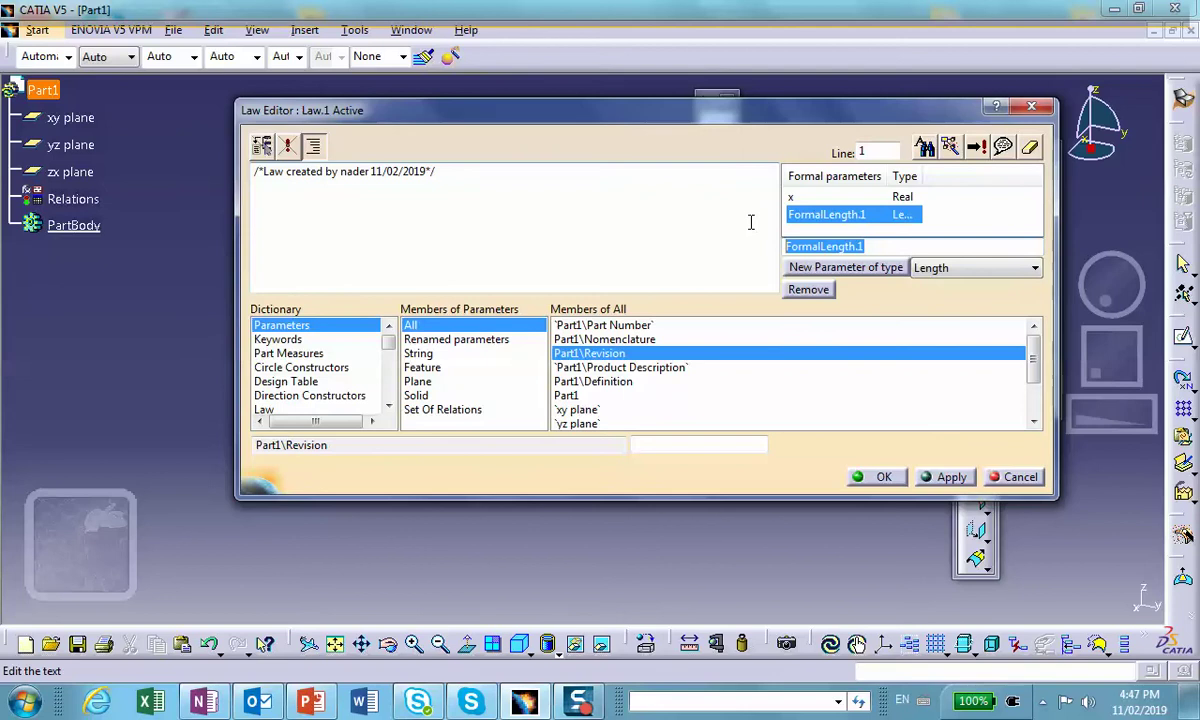
text(R)
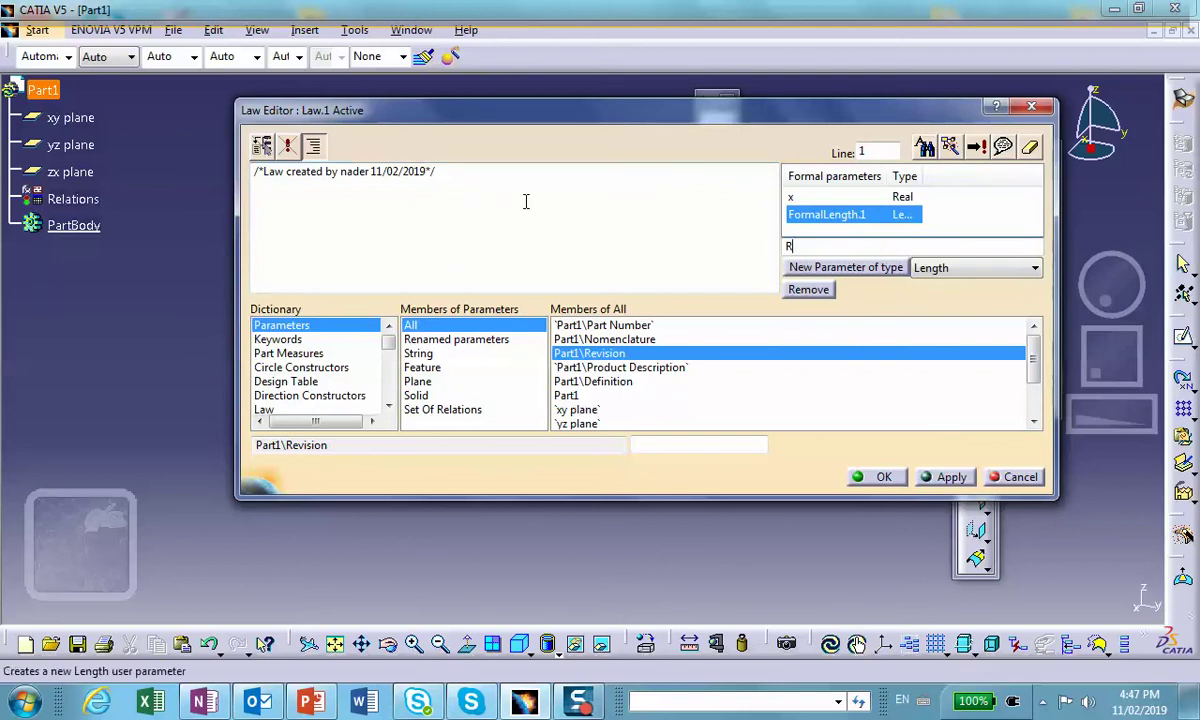
click(658, 256)
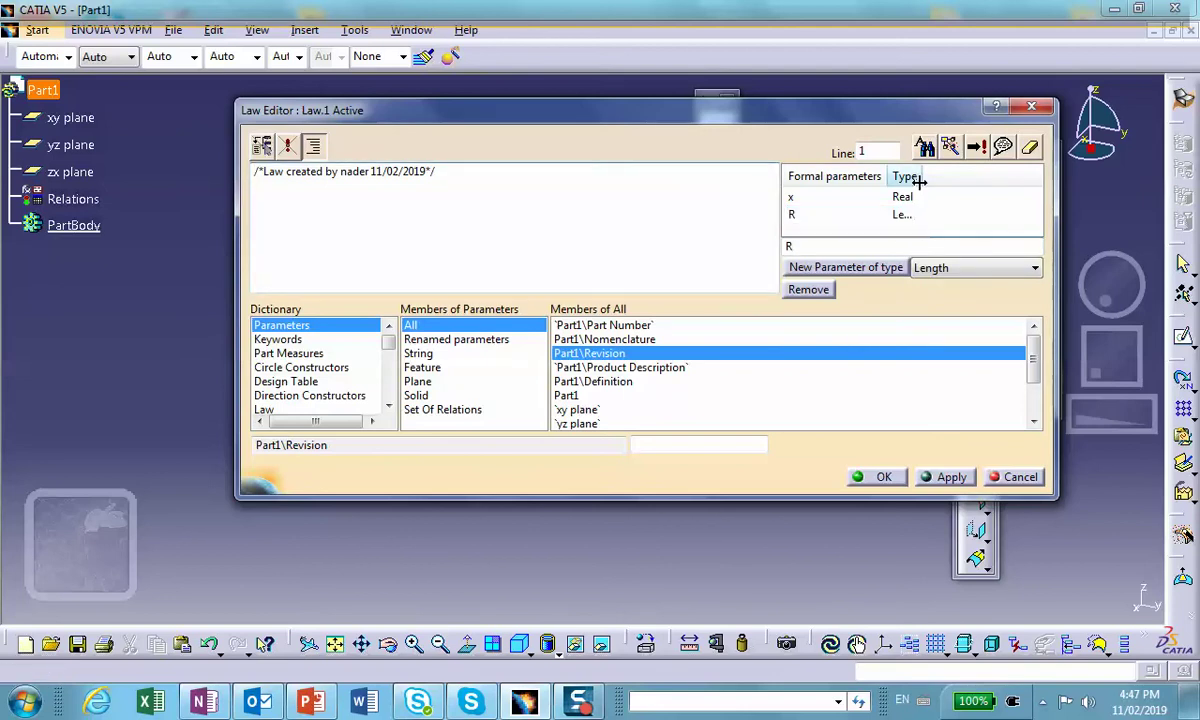
drag(918, 181, 958, 181)
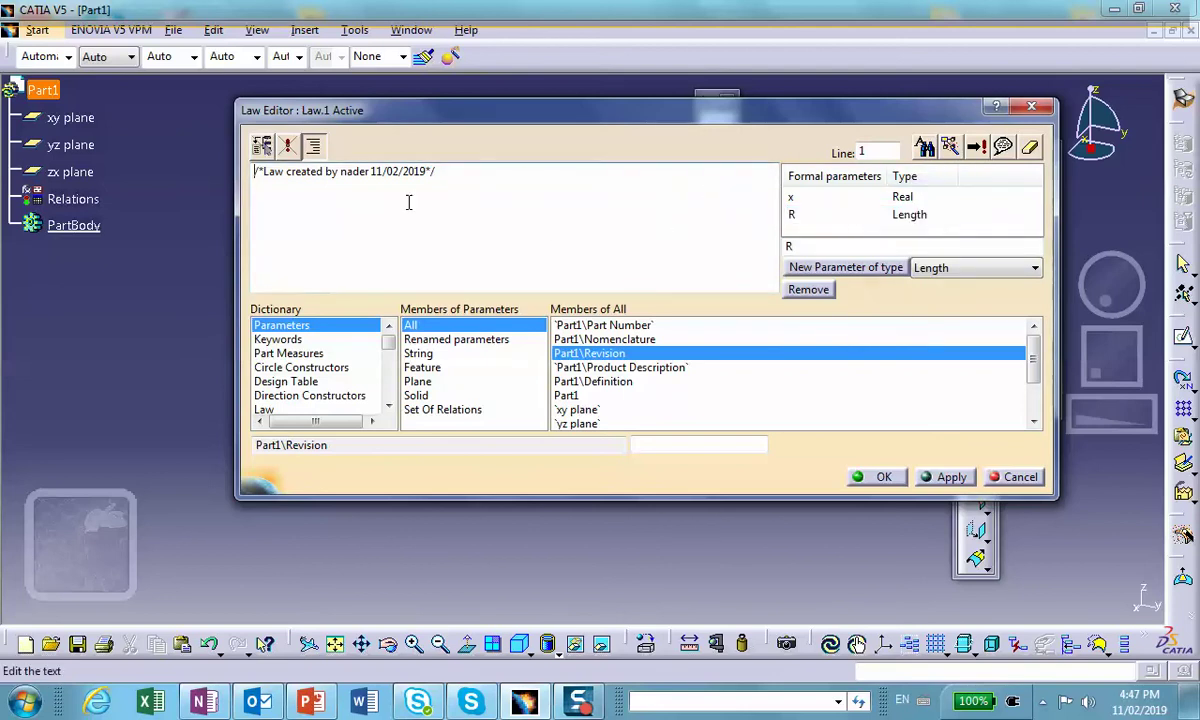
Step: Start the law's body on a new line with the condition "if x<=0.157"
key(Return)
mouse_move(310, 706)
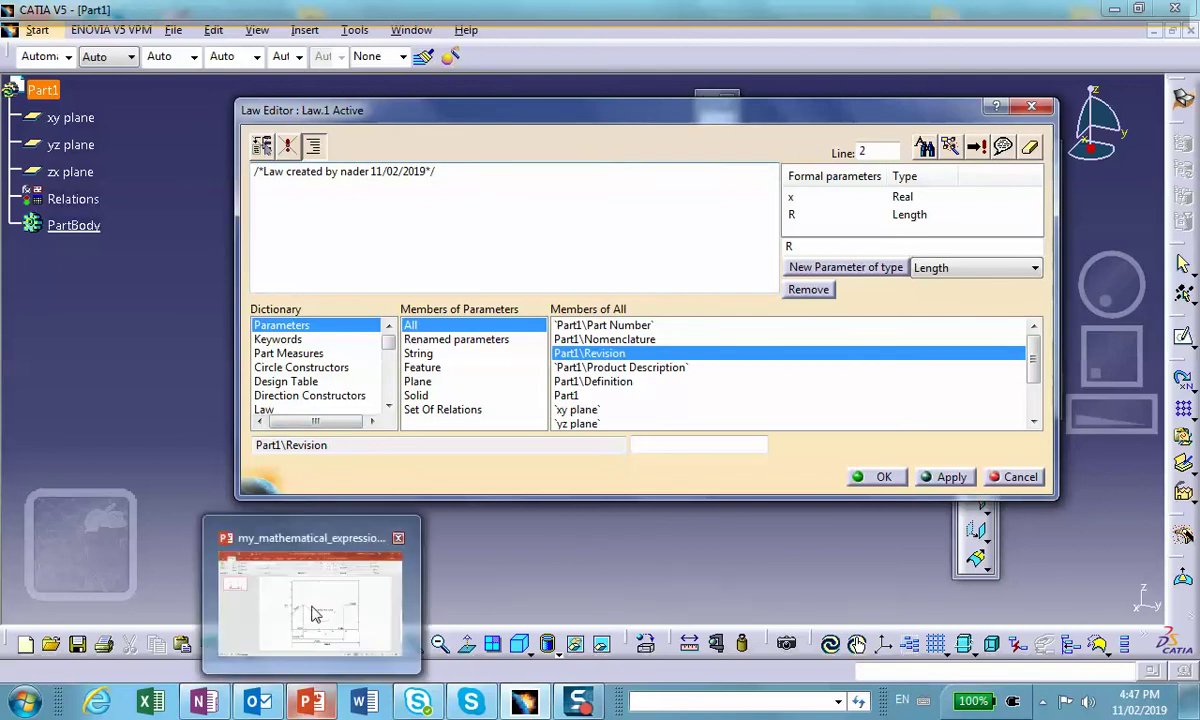
mouse_move(314, 612)
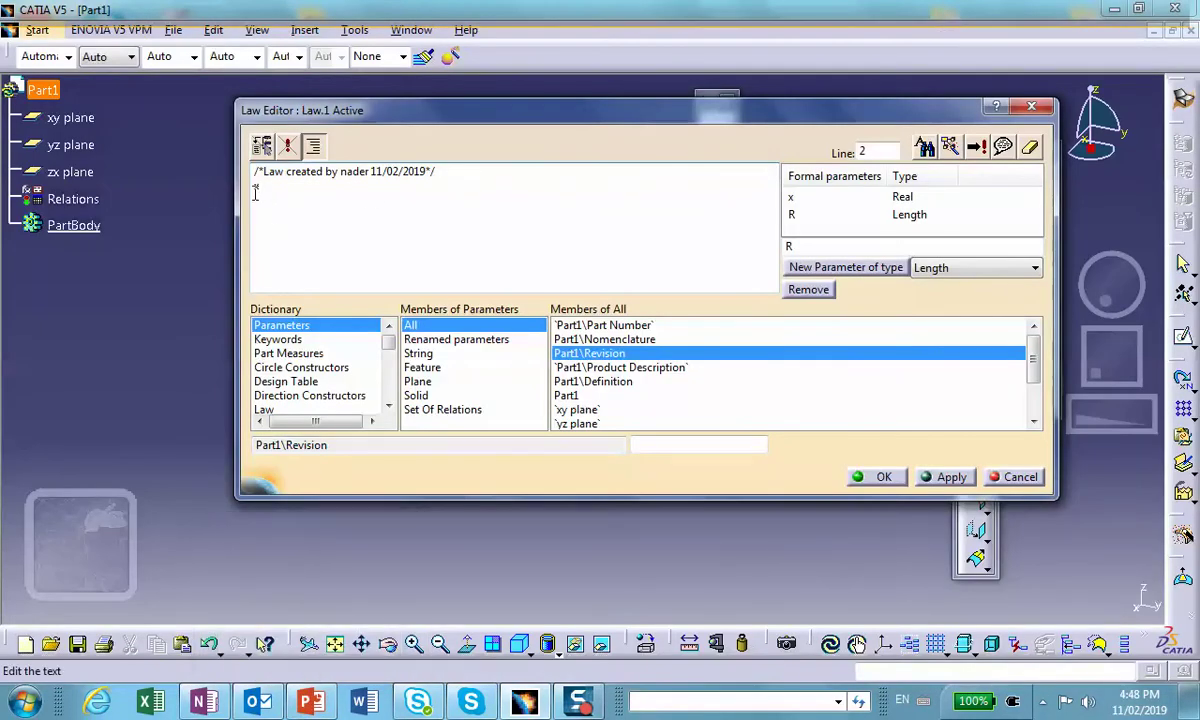
text(/f x)
text(<=)
text(0.1)
text(5)
text(7)
Step: Define the linear portion under the first condition as R=(2+x/0.157)*1in
key(Return)
text(R=(2+x/0)
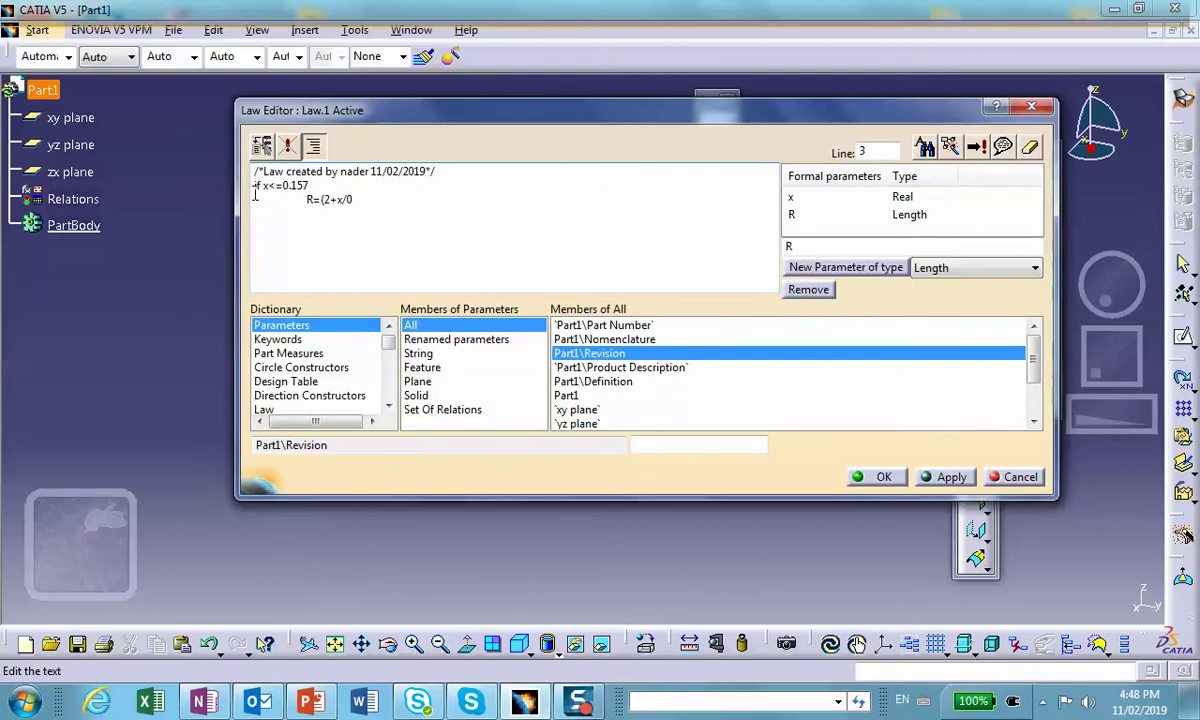
text(.157)))
key(BackSpace)
text(*1in)
Step: Add the second condition "else if x<=0.785" below the linear expression
key(Return)
text(elsr)
text(else)
text( if x)
text(<)
text(=)
text(0.785)
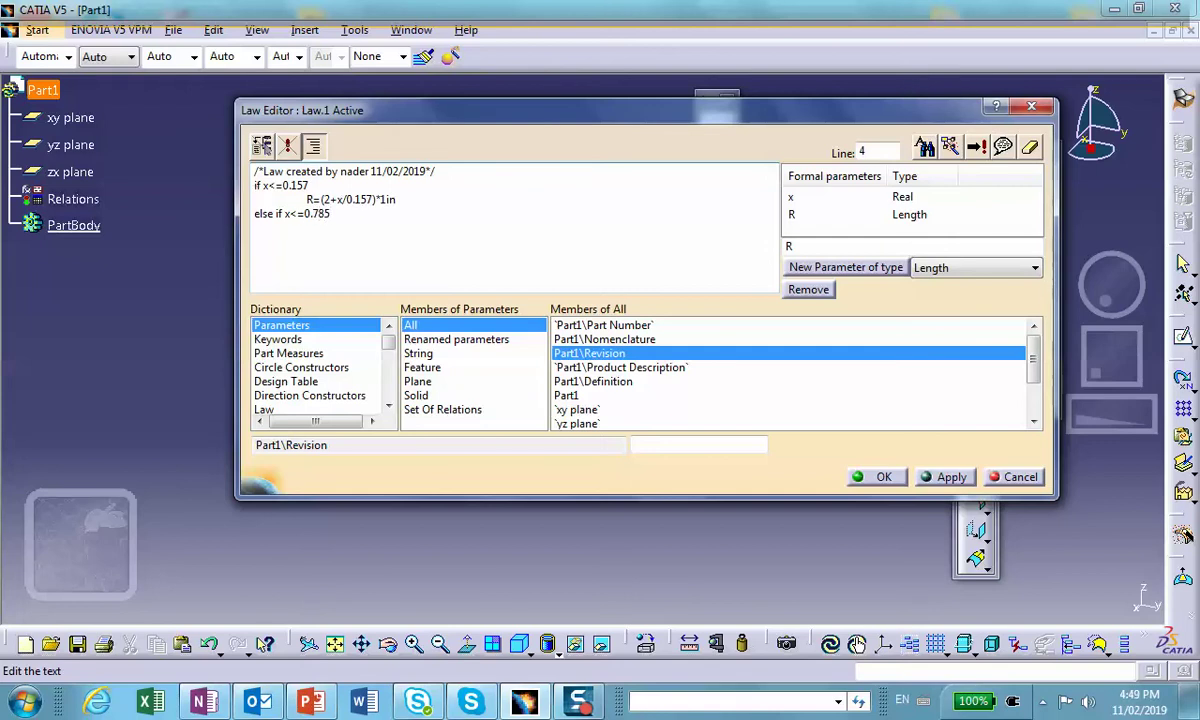
Step: Define the sine portion under the second condition as R=(2+sin(x*(360deg/(0.785-0.157))))*1in
key(Return)
text(R=)
text((2+sin)
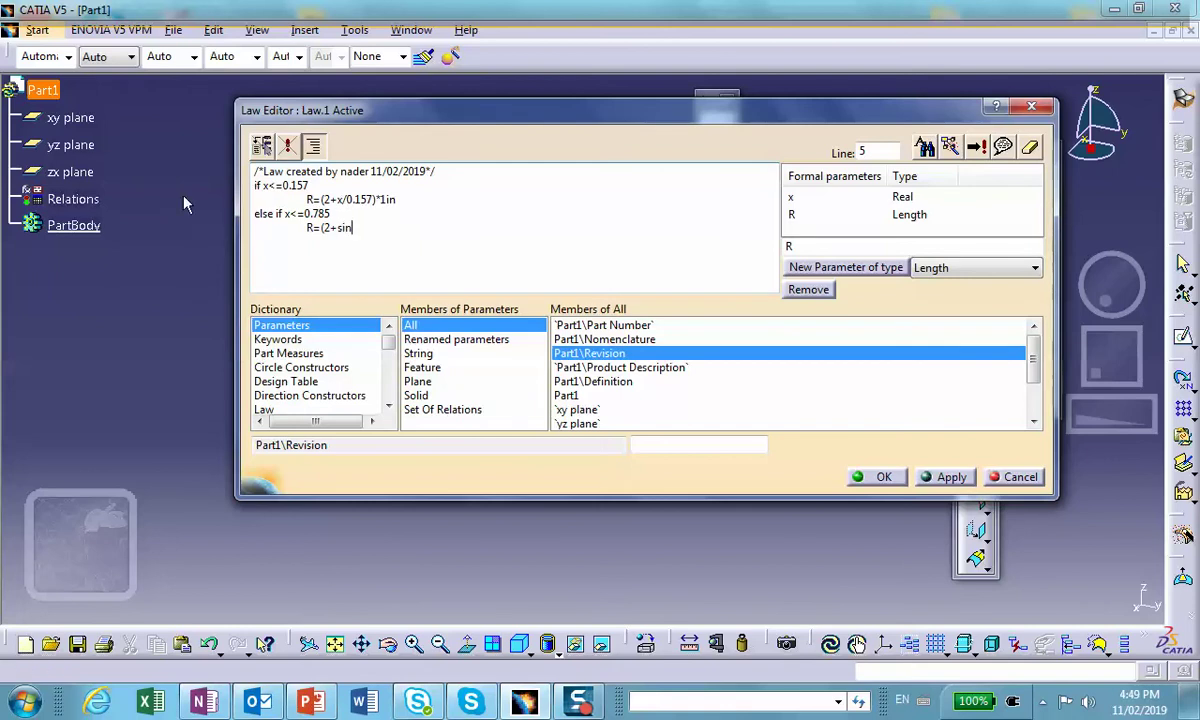
text((x*)
text((360deg/()
text(0.785-0.1)
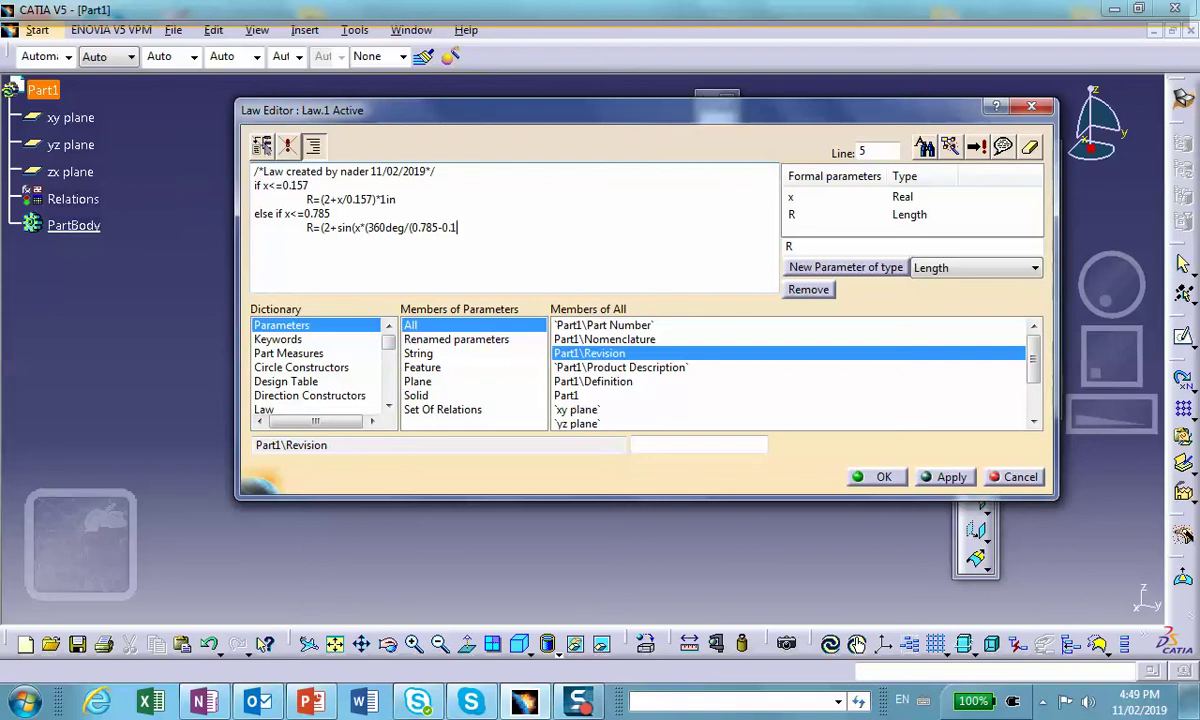
text(57)
text())
text()))*)
text(1)
text(in )
Step: Add the final "else" branch with R=3*1in and save the law
text(else)
key(Return)
key(Tab)
text(R=3*1in)
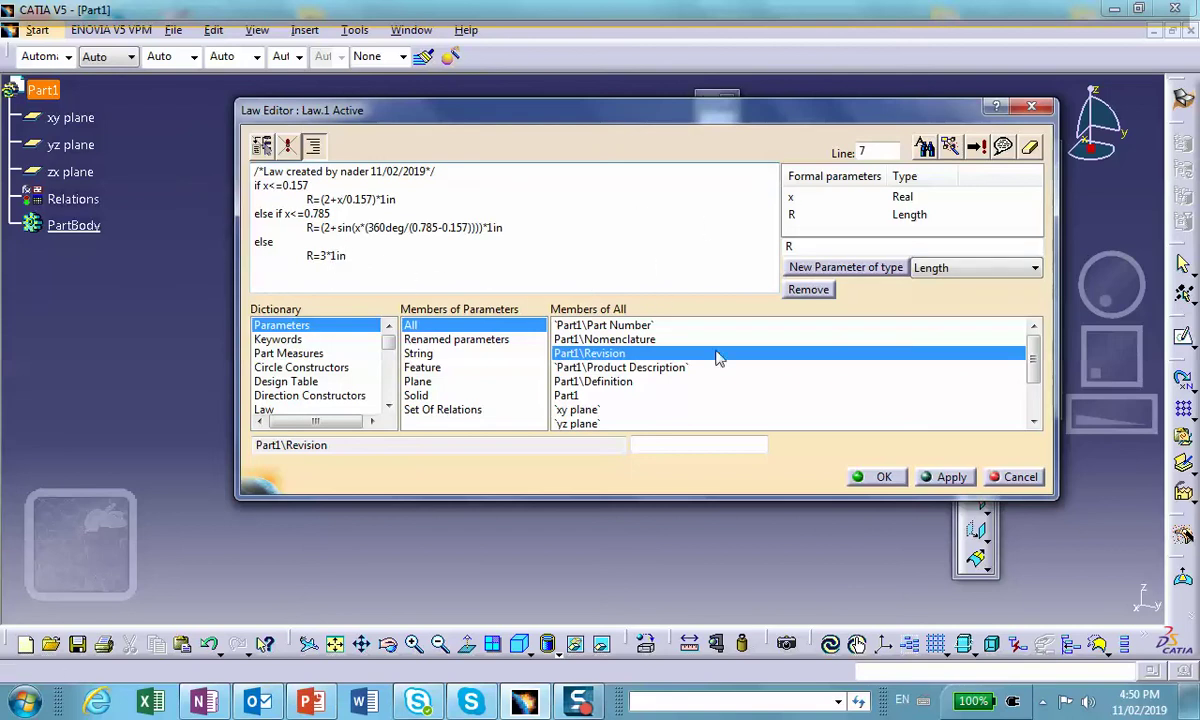
click(872, 476)
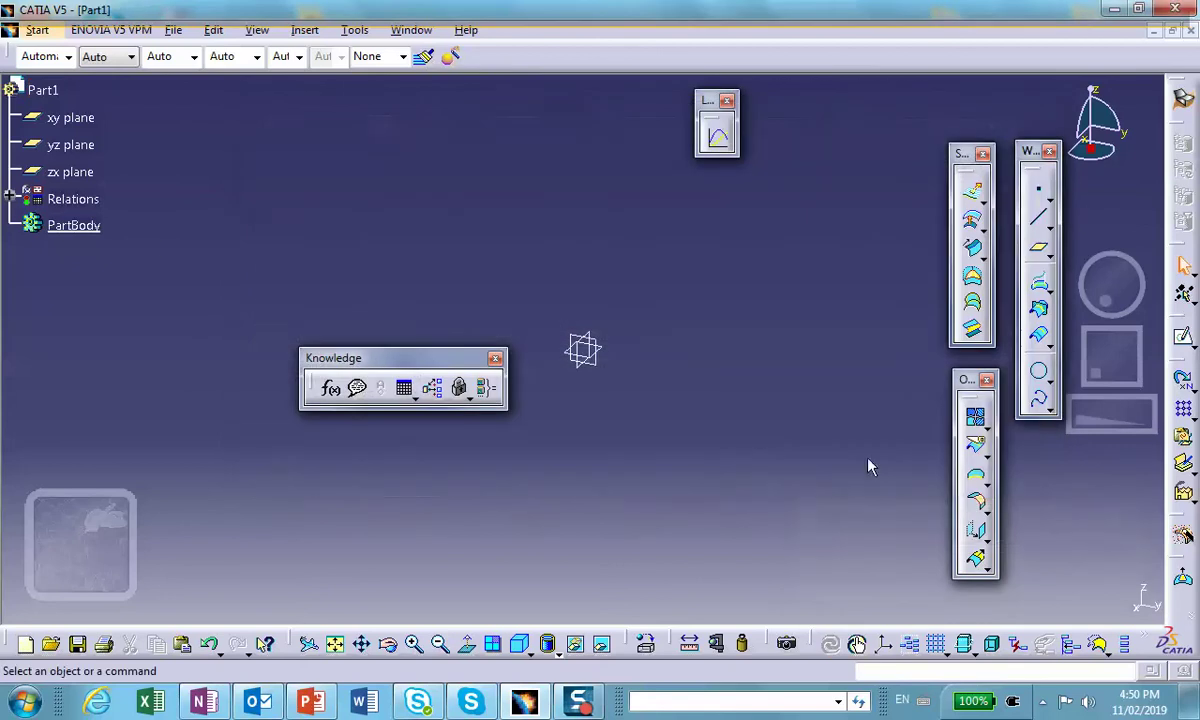
Step: Expand Relations in the tree and reopen Law.1 to review its expressions and formal parameters, then close it
click(10, 195)
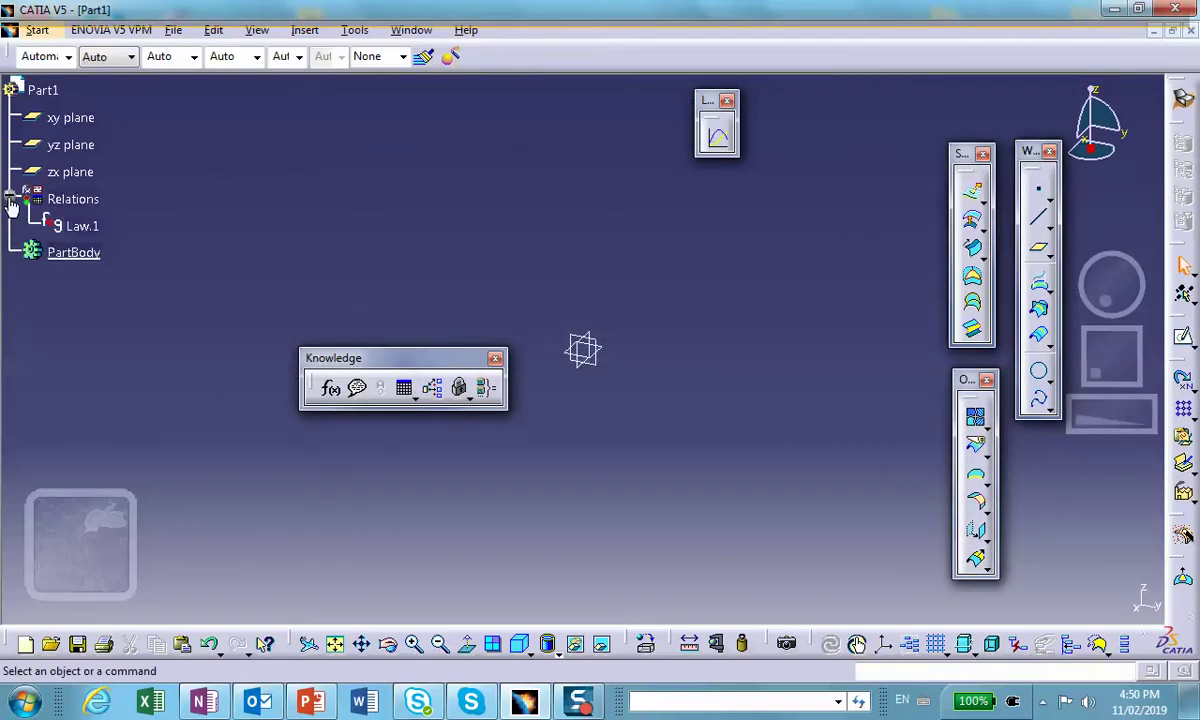
double_click(75, 227)
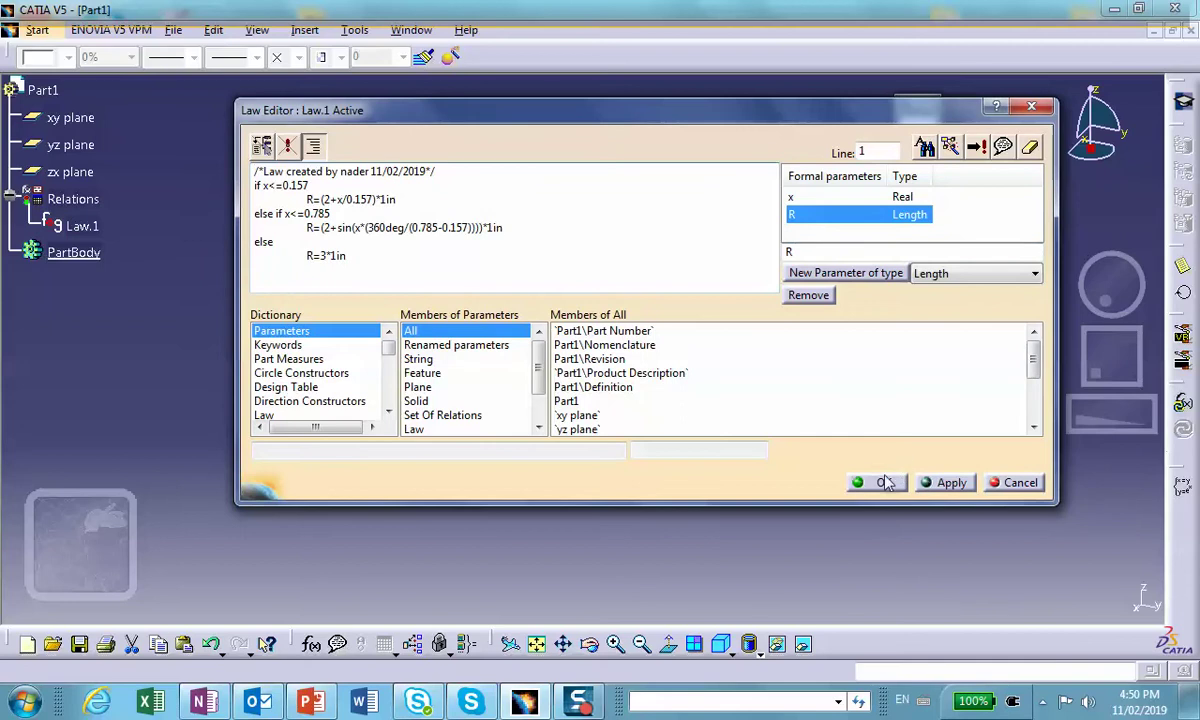
click(883, 483)
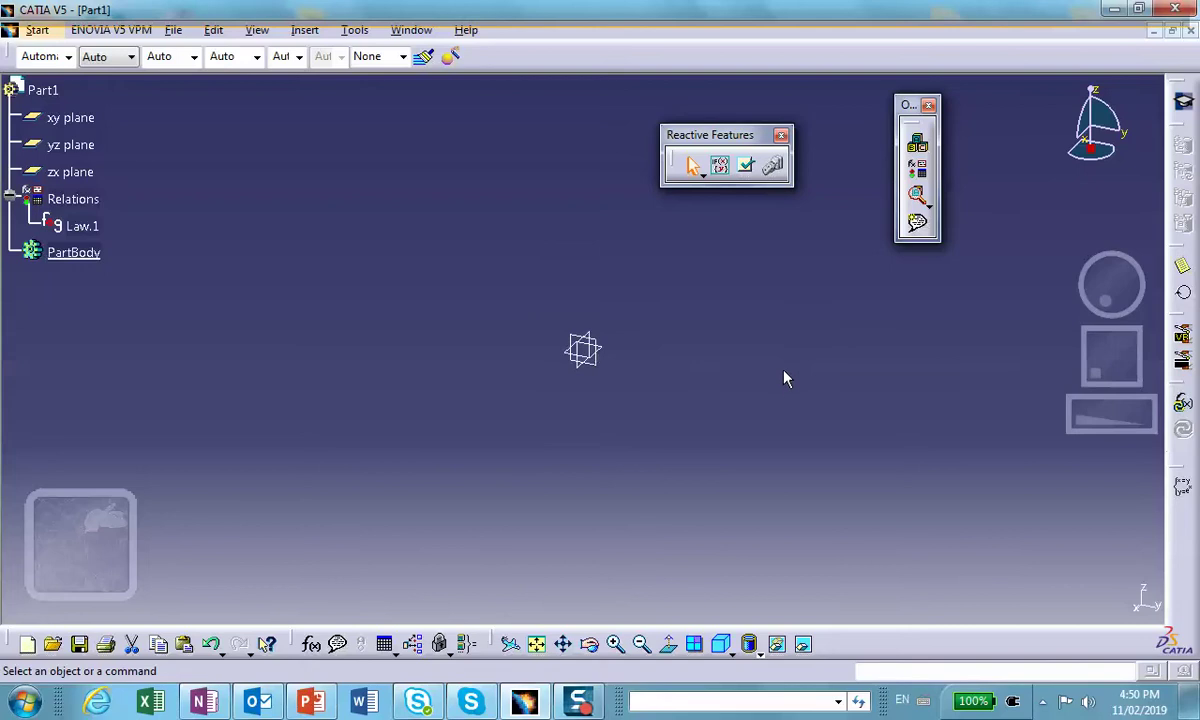
Step: Switch back to the Generative Shape Design workbench
middle_drag(696, 269, 501, 286)
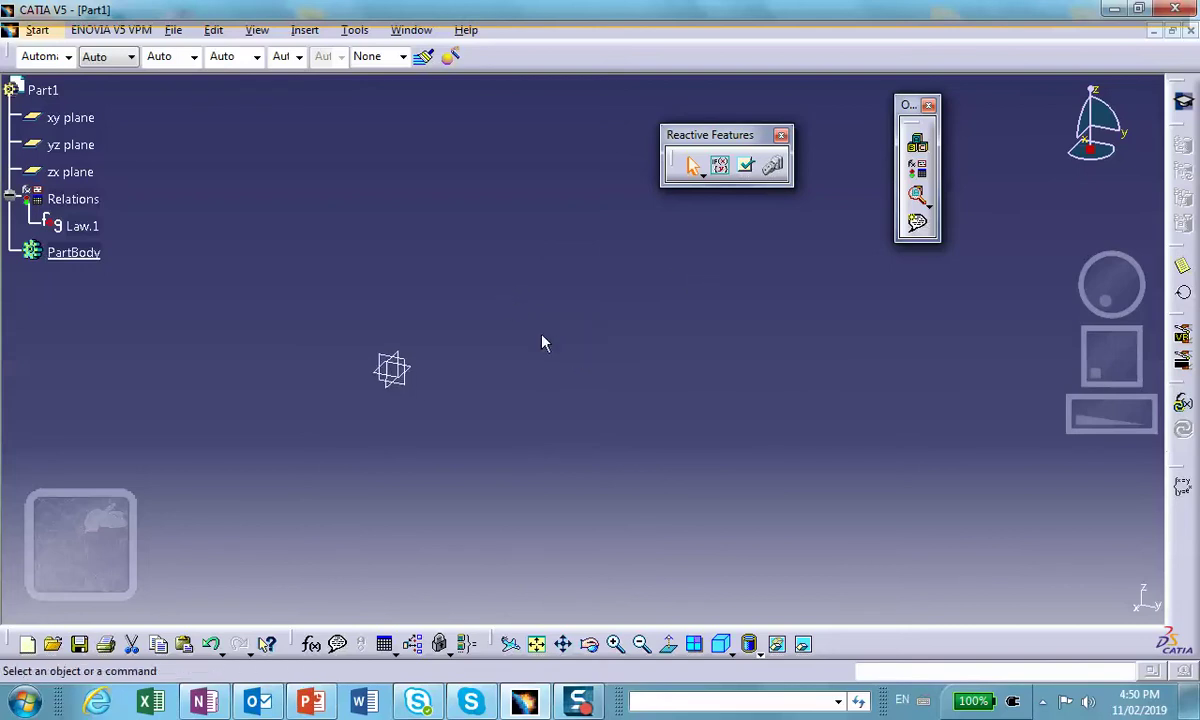
middle_drag(589, 265, 645, 233)
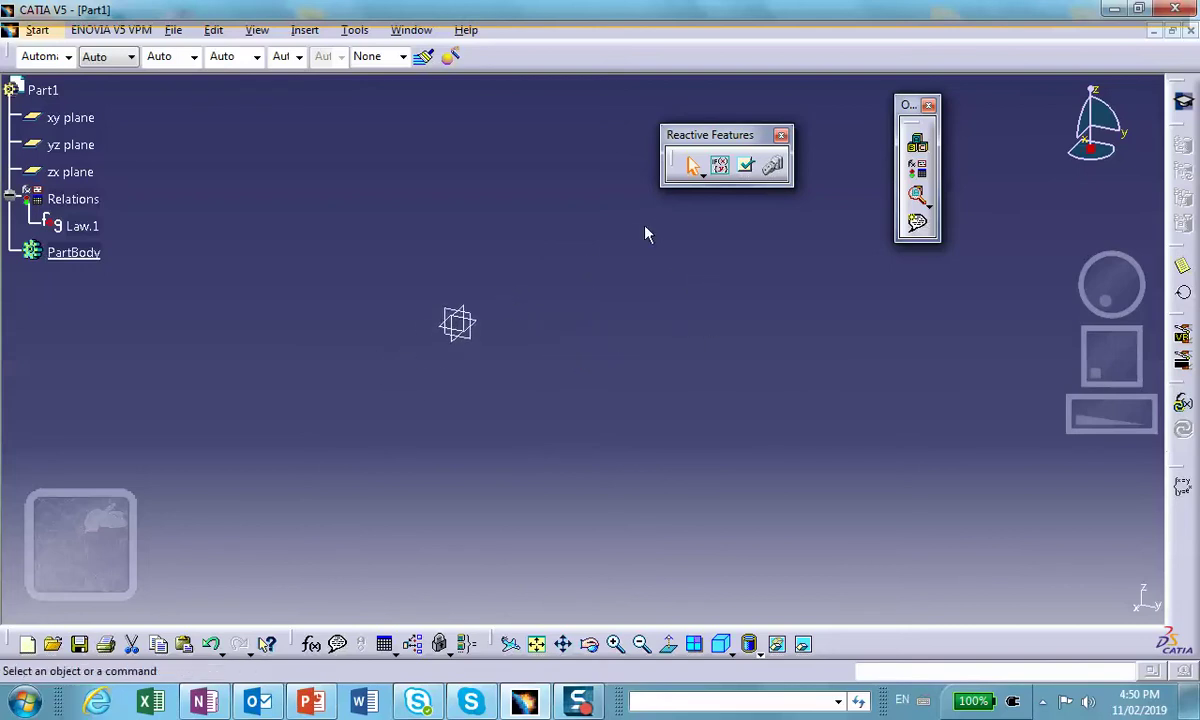
key(alt)
key(Right)
key(Down)
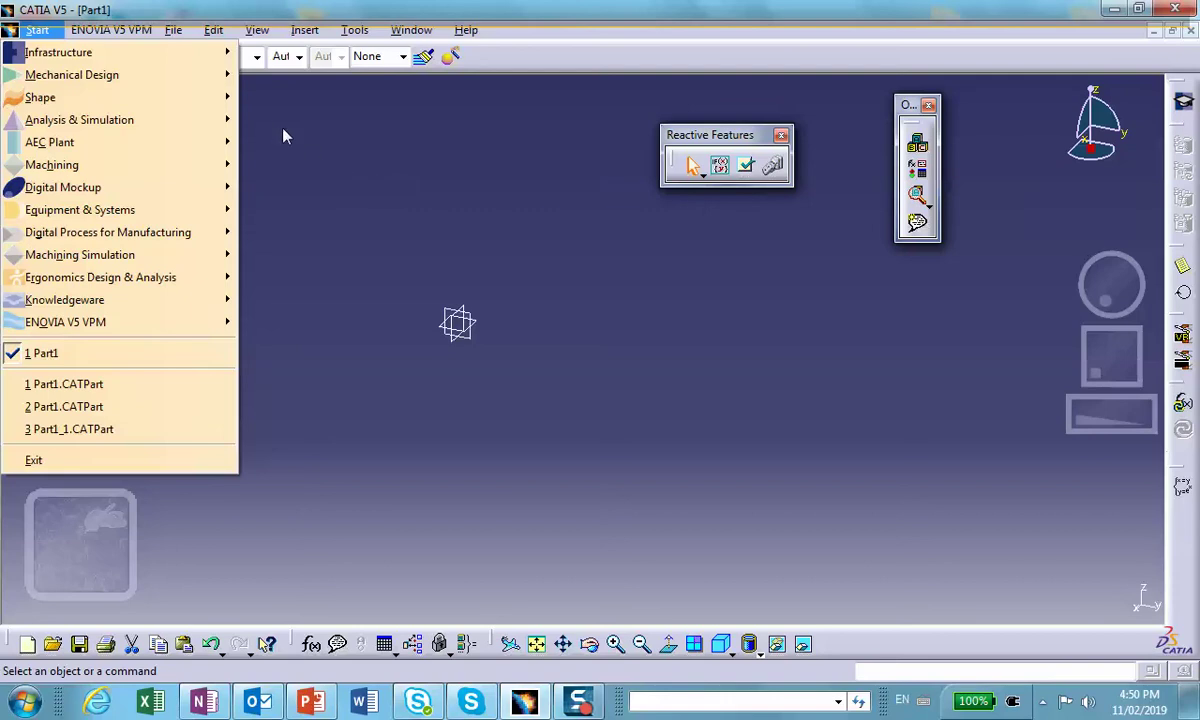
mouse_move(147, 75)
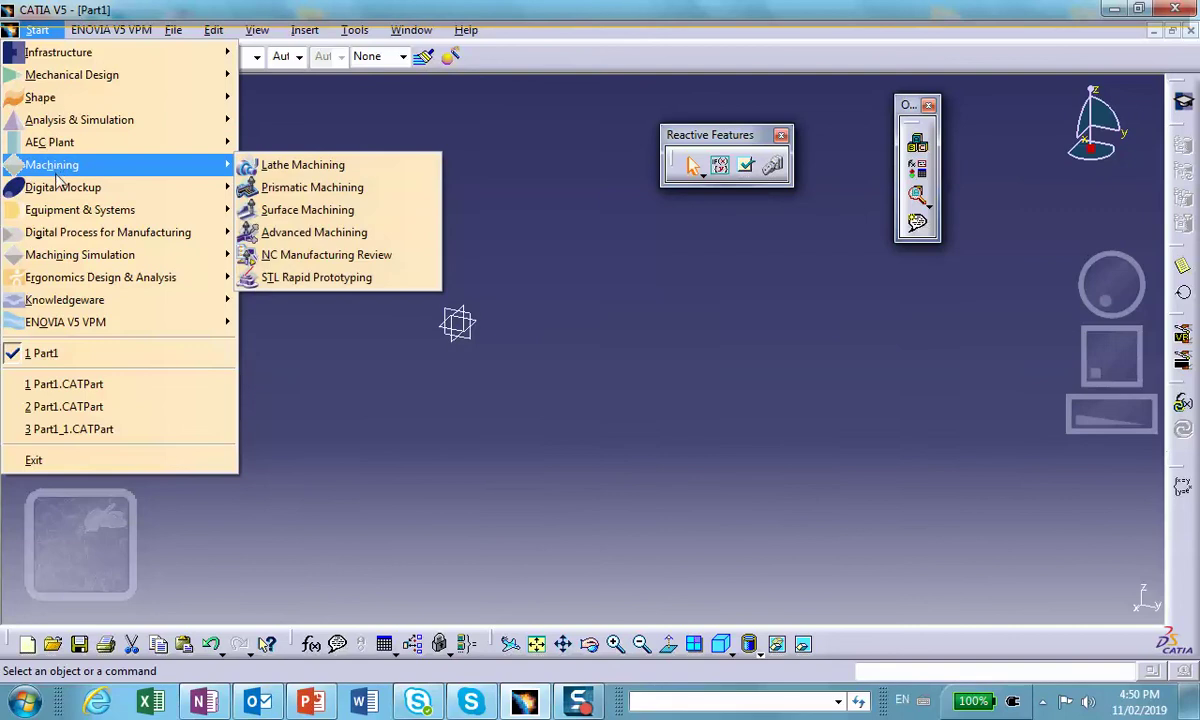
mouse_move(155, 100)
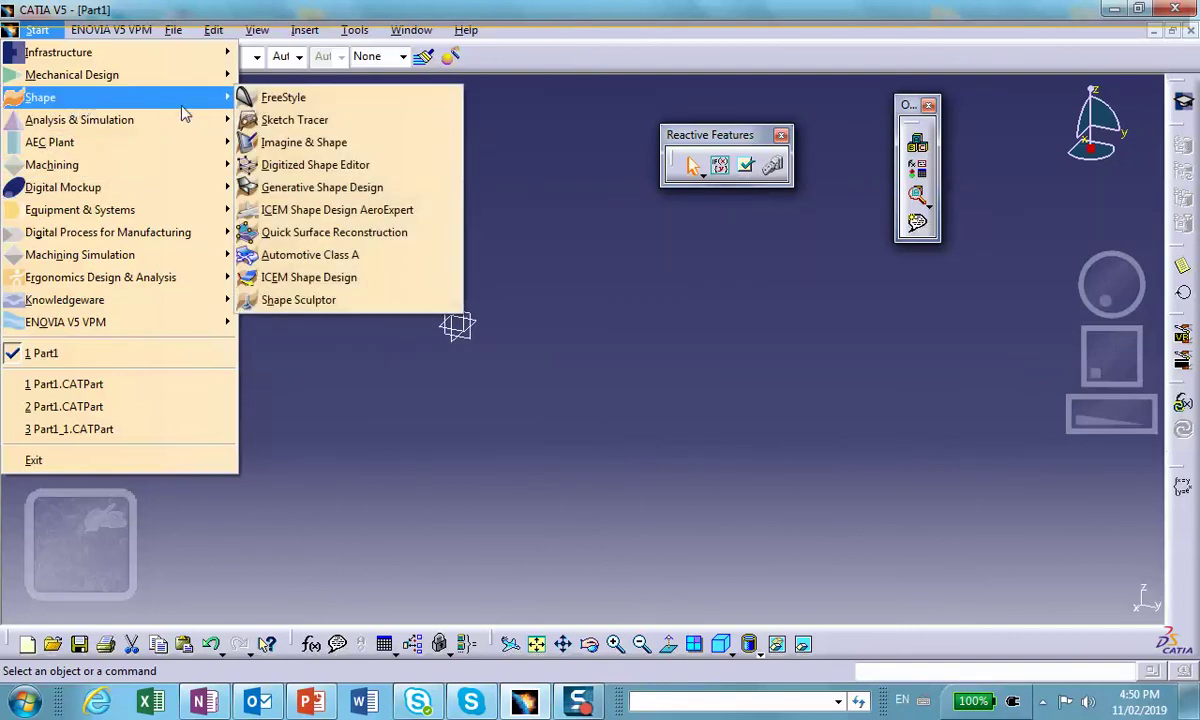
click(300, 187)
Step: Clear the modelling area by moving the Knowledge toolbar out of the way and floating a docked toolbar
drag(432, 360, 939, 563)
mouse_move(541, 307)
middle_down()
mouse_move(506, 246)
mouse_move(483, 243)
middle_up()
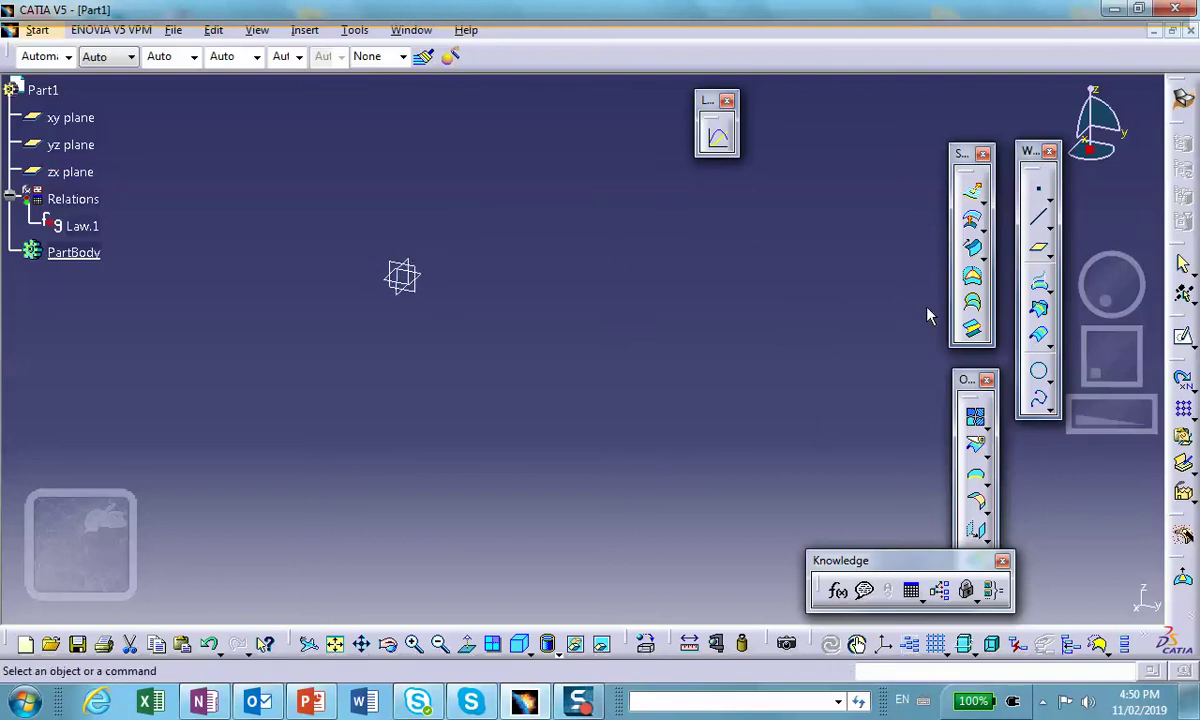
drag(864, 570, 838, 557)
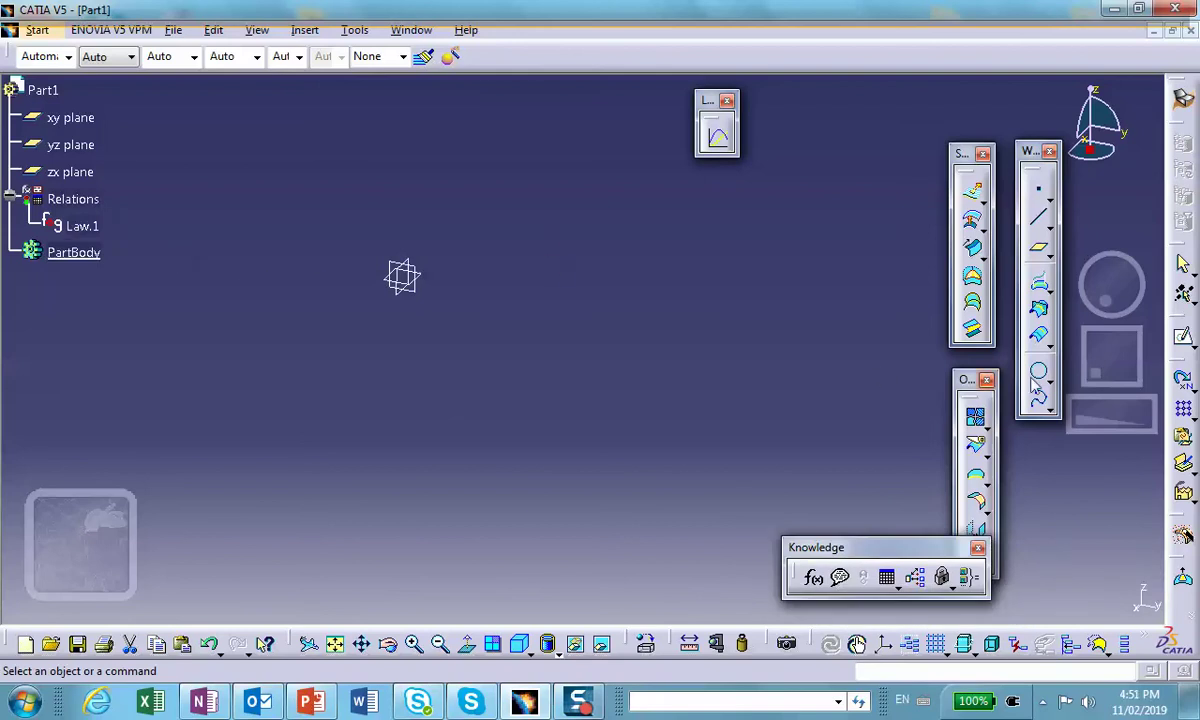
drag(982, 470, 1090, 480)
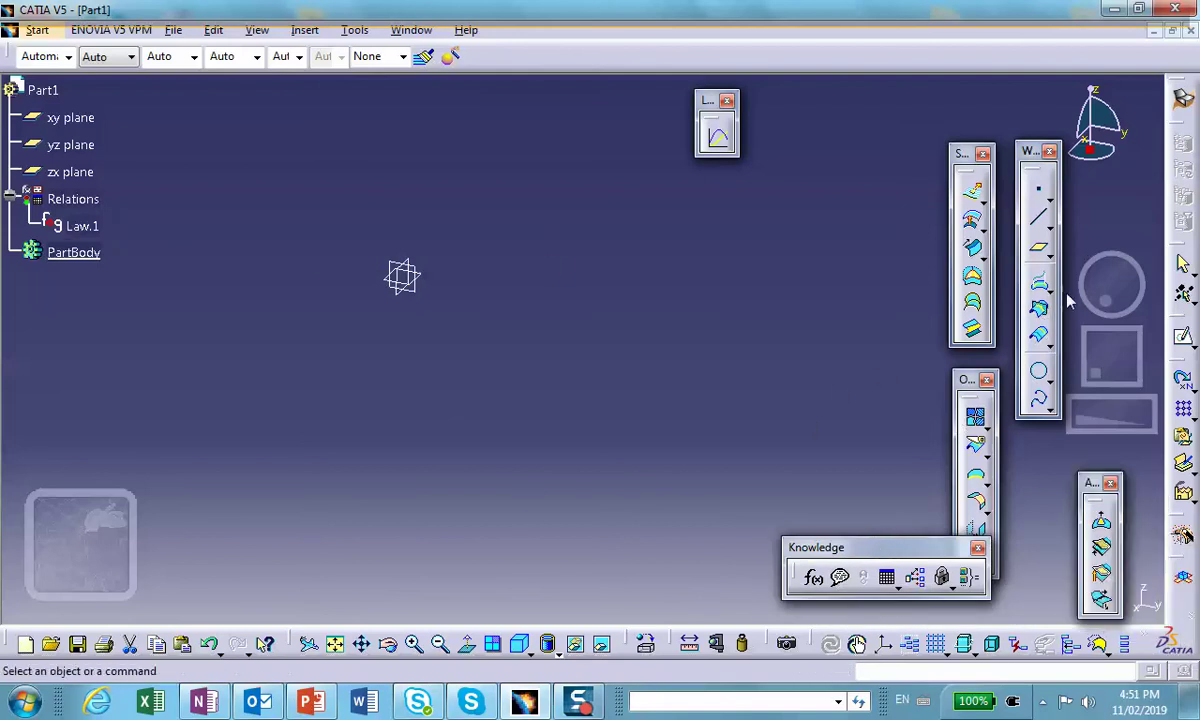
Step: Create a reference plane offset 5.787 in from the yz plane
click(1039, 248)
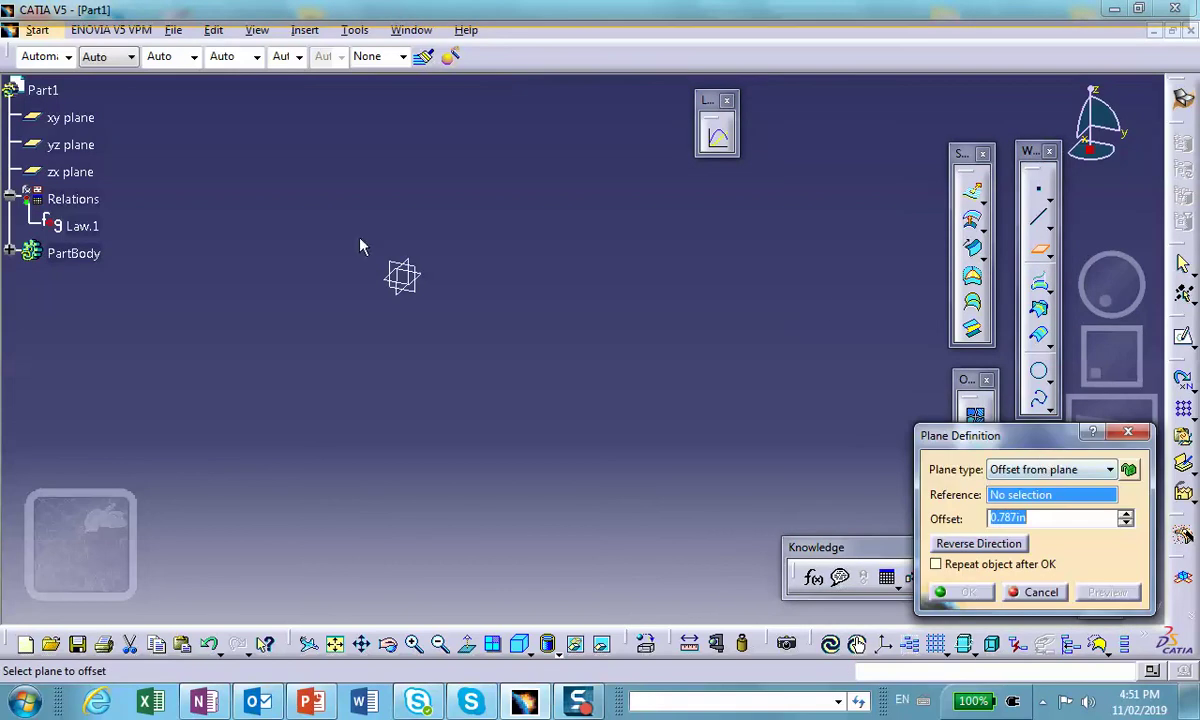
click(405, 276)
drag(386, 306, 262, 407)
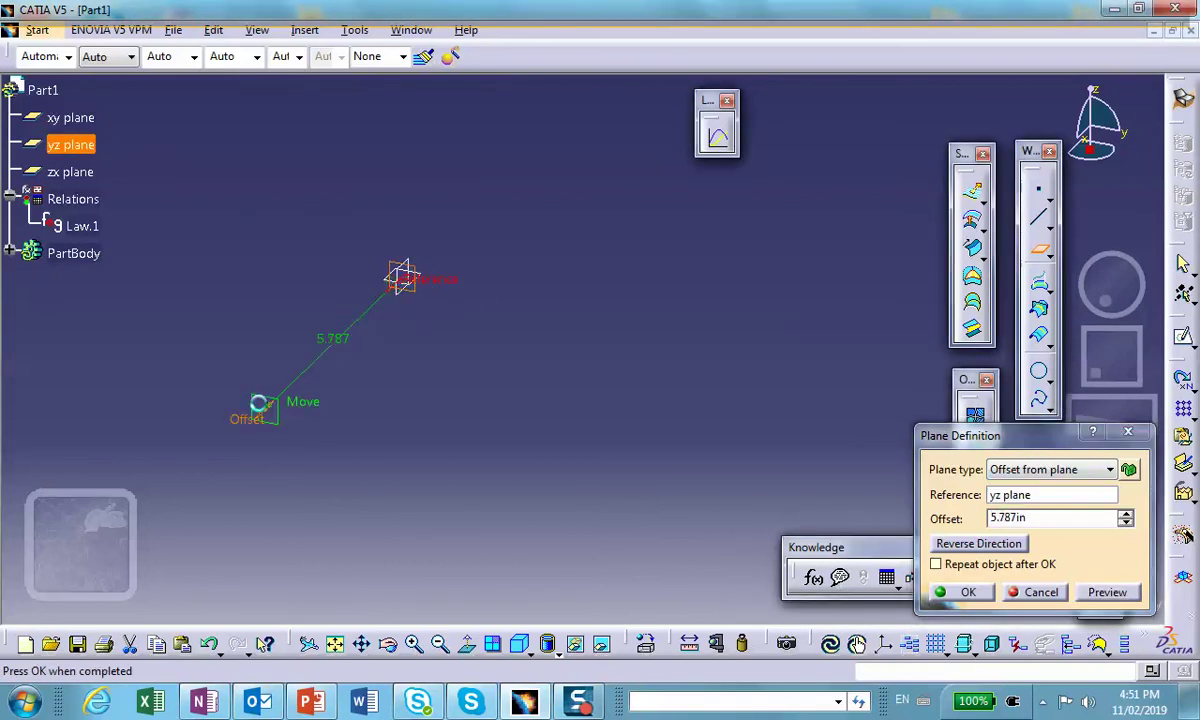
click(968, 592)
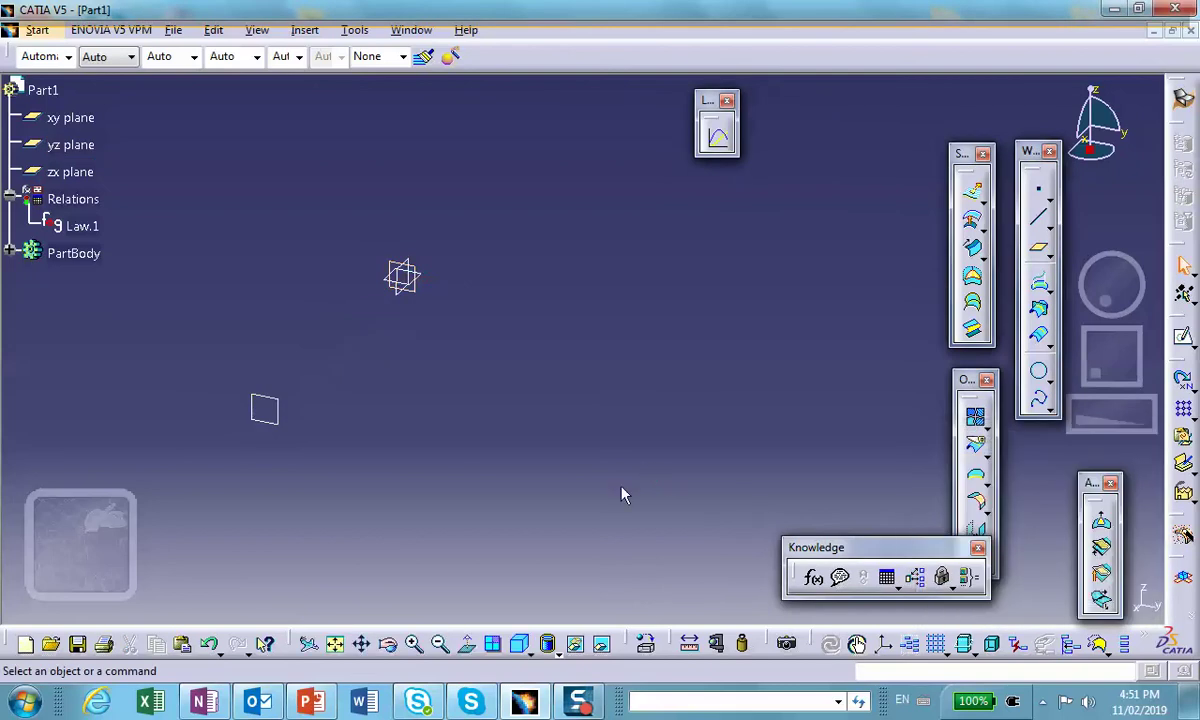
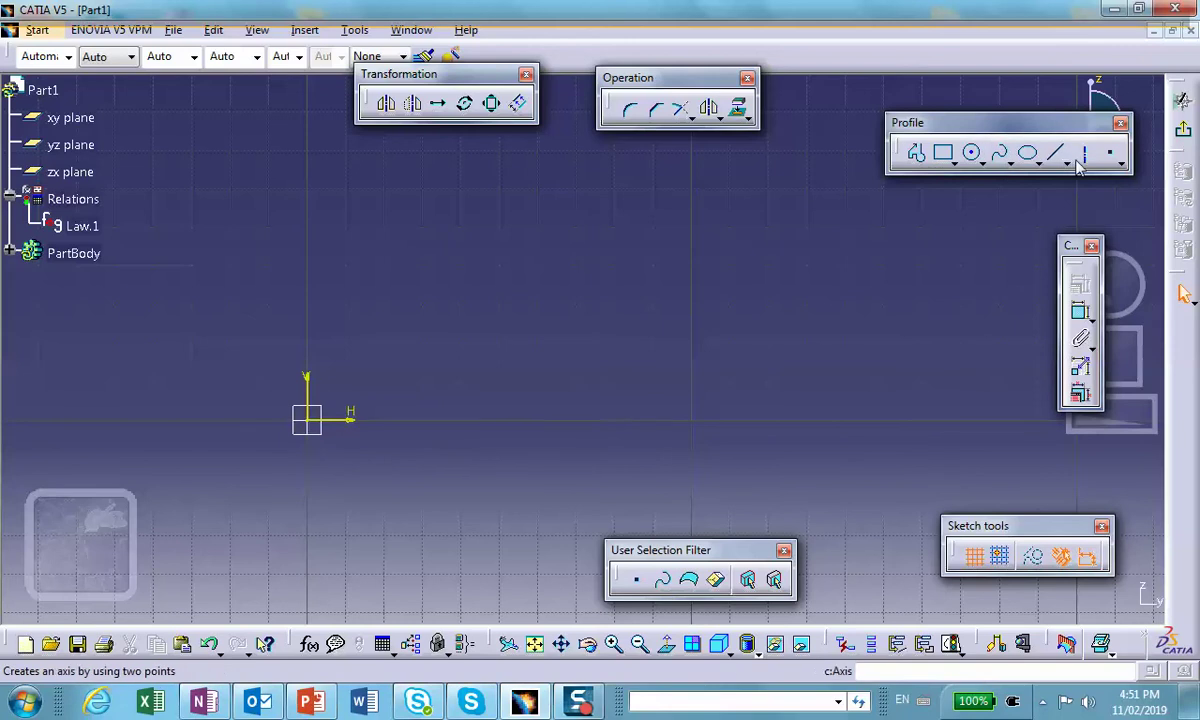
Step: Sketch a horizontal line slightly above the H axis on the offset plane, and exit the sketch
click(1057, 152)
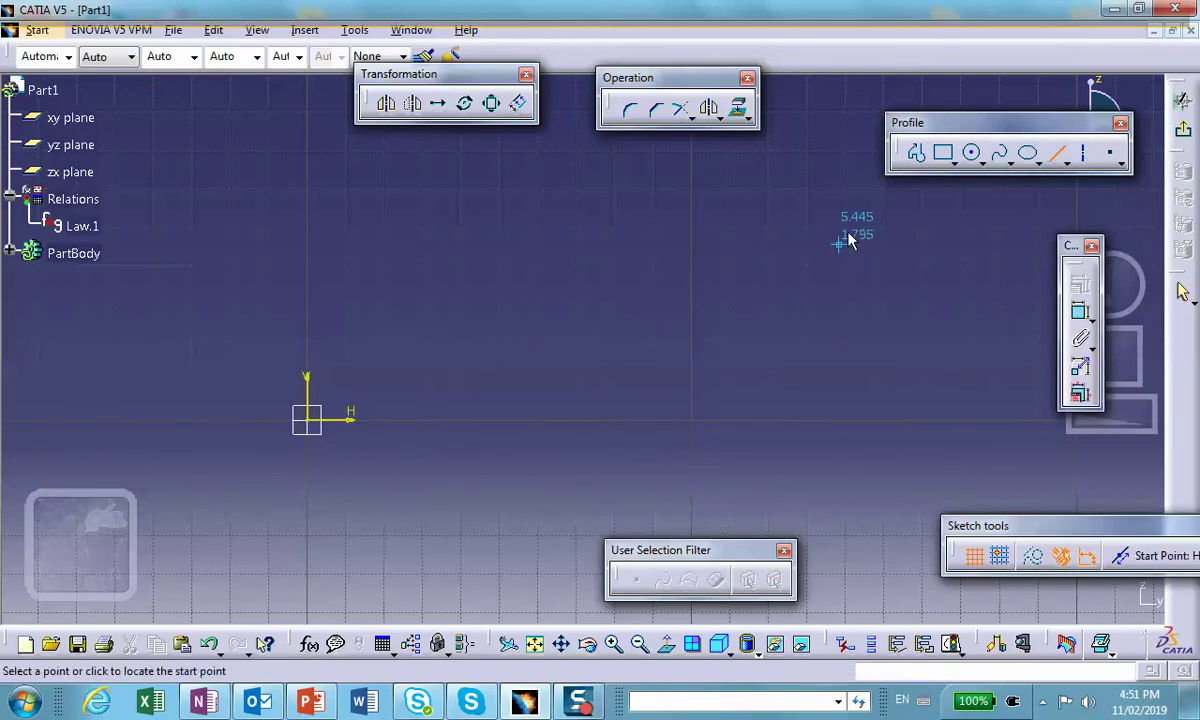
click(429, 407)
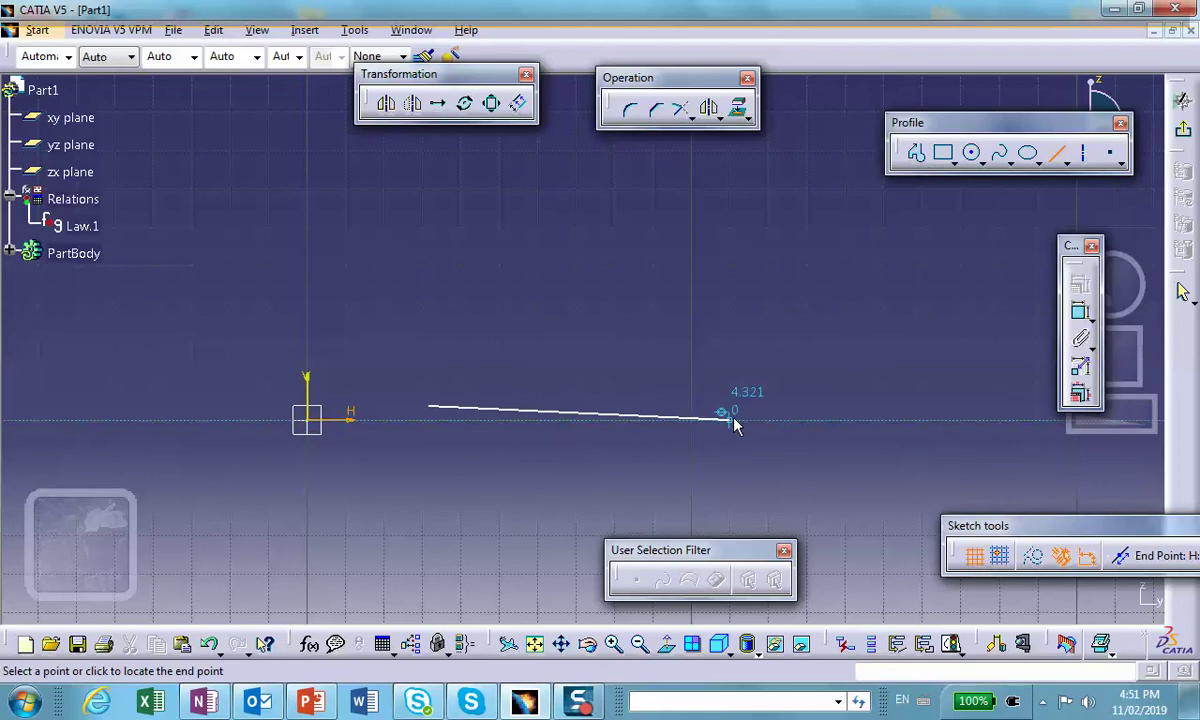
click(757, 410)
click(1183, 100)
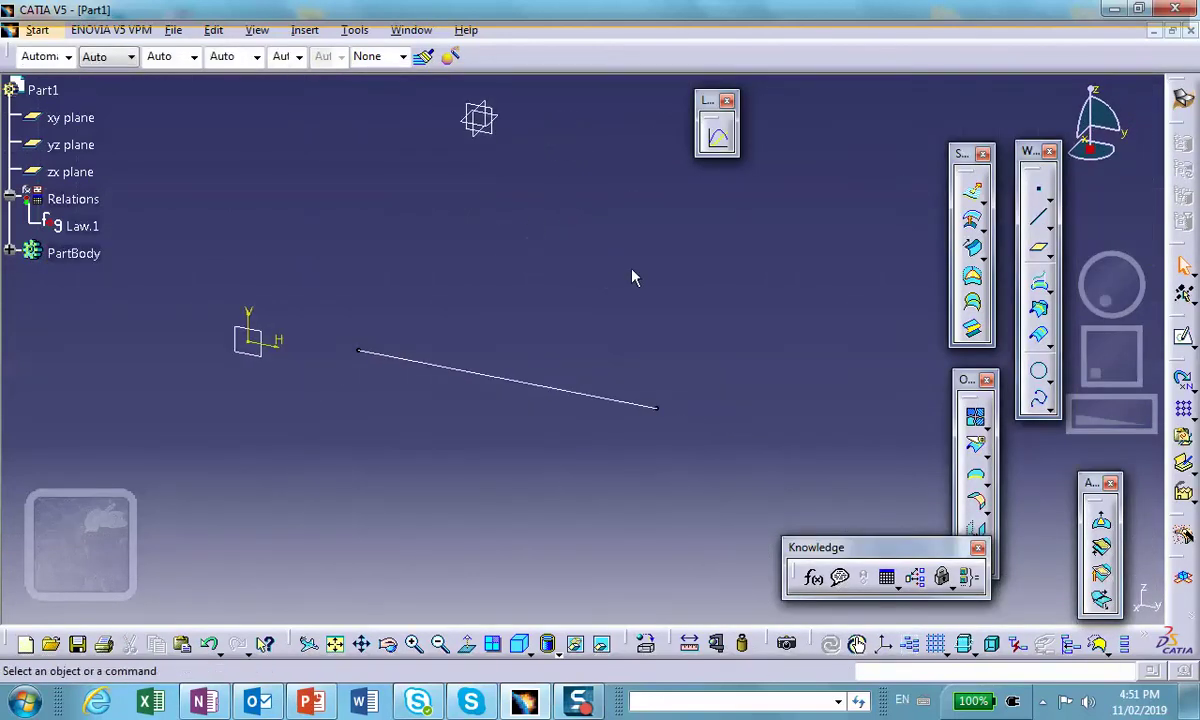
Step: Start a parallel curve from the sketched line, with the offset plane as its support
drag(965, 380, 898, 137)
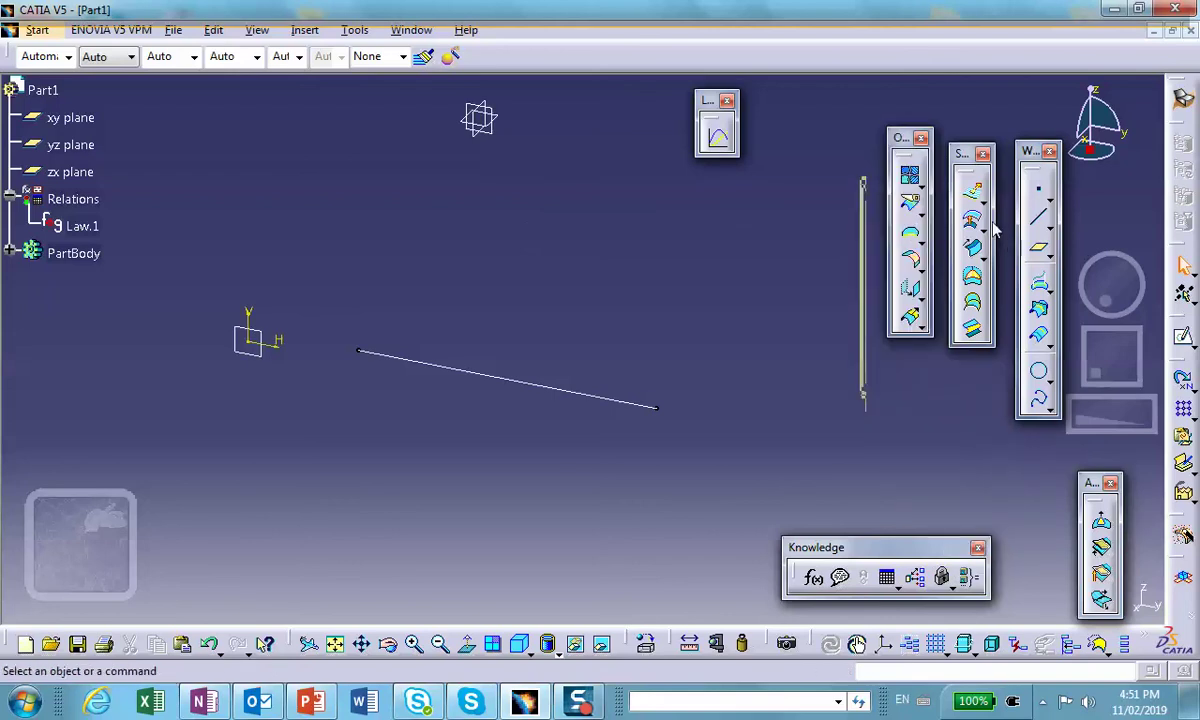
click(1040, 338)
drag(1022, 289, 894, 159)
click(529, 382)
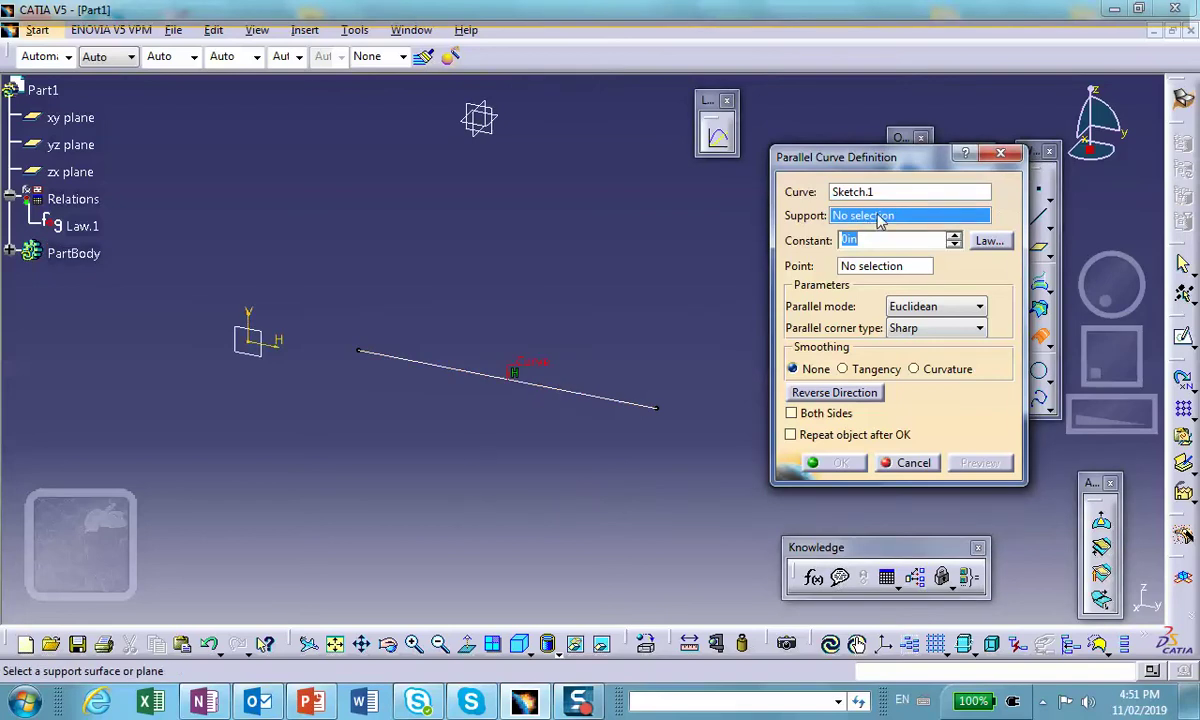
click(252, 342)
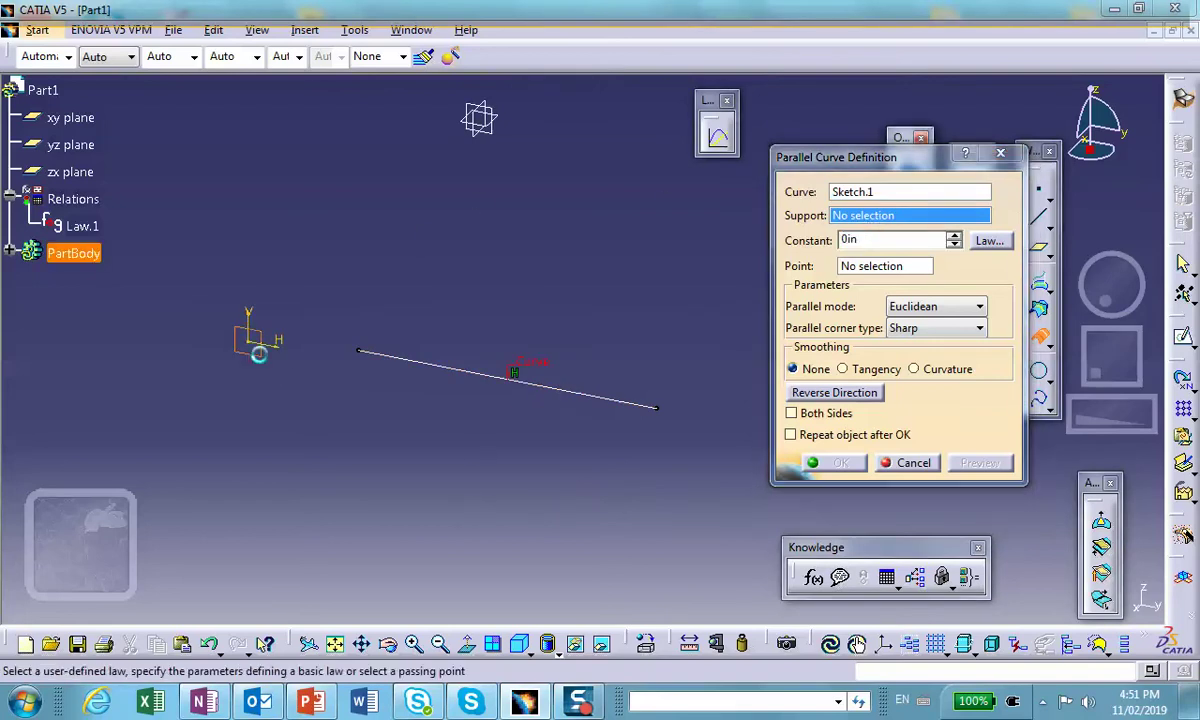
Step: Apply Law.1 as the parallel curve's offset law, compare its graph with the R(x) plot in PowerPoint, and create the curve
click(988, 242)
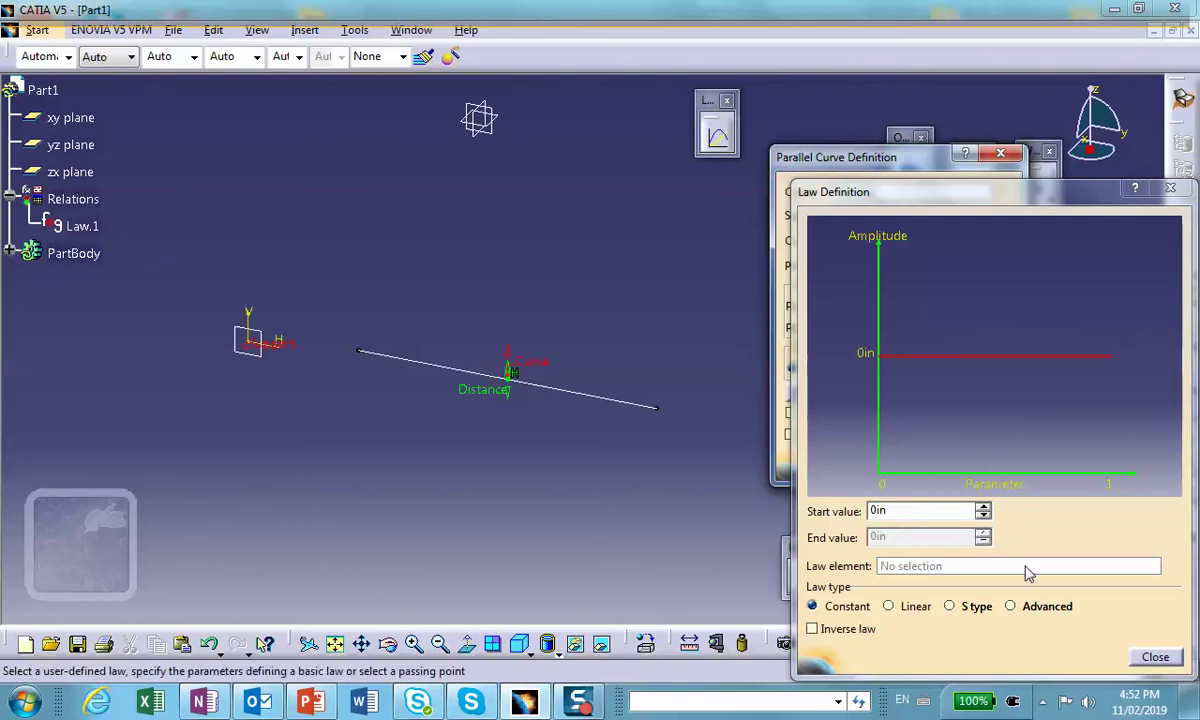
click(82, 226)
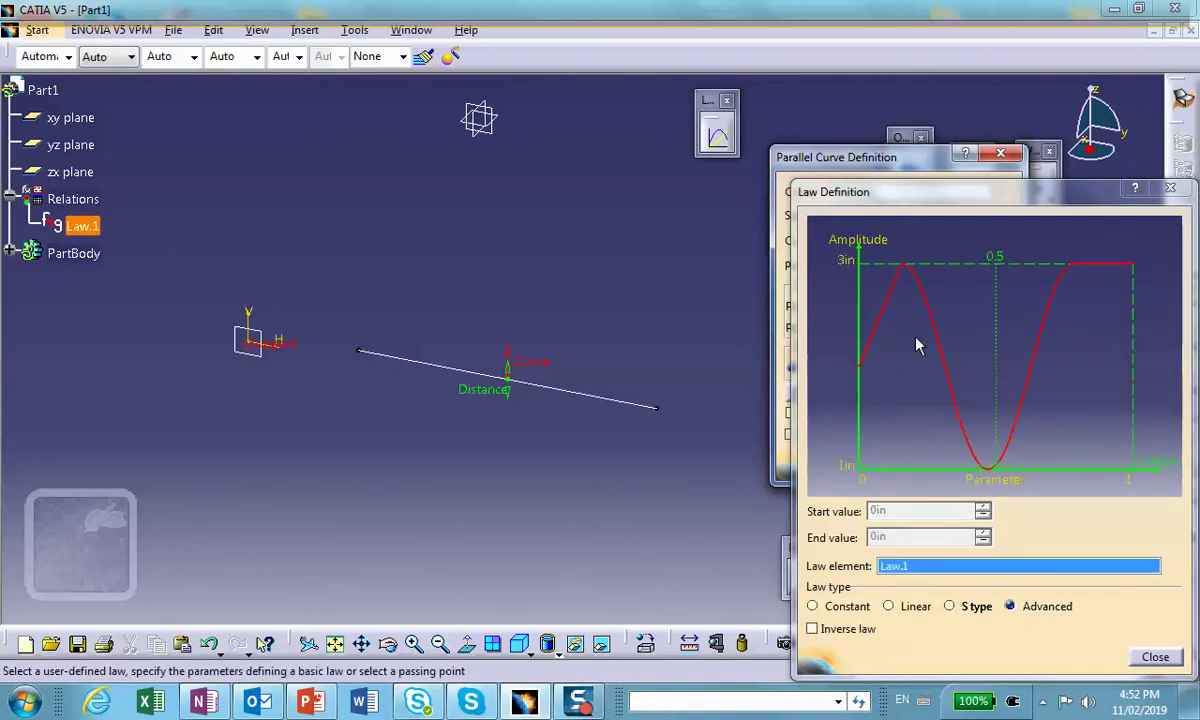
click(310, 702)
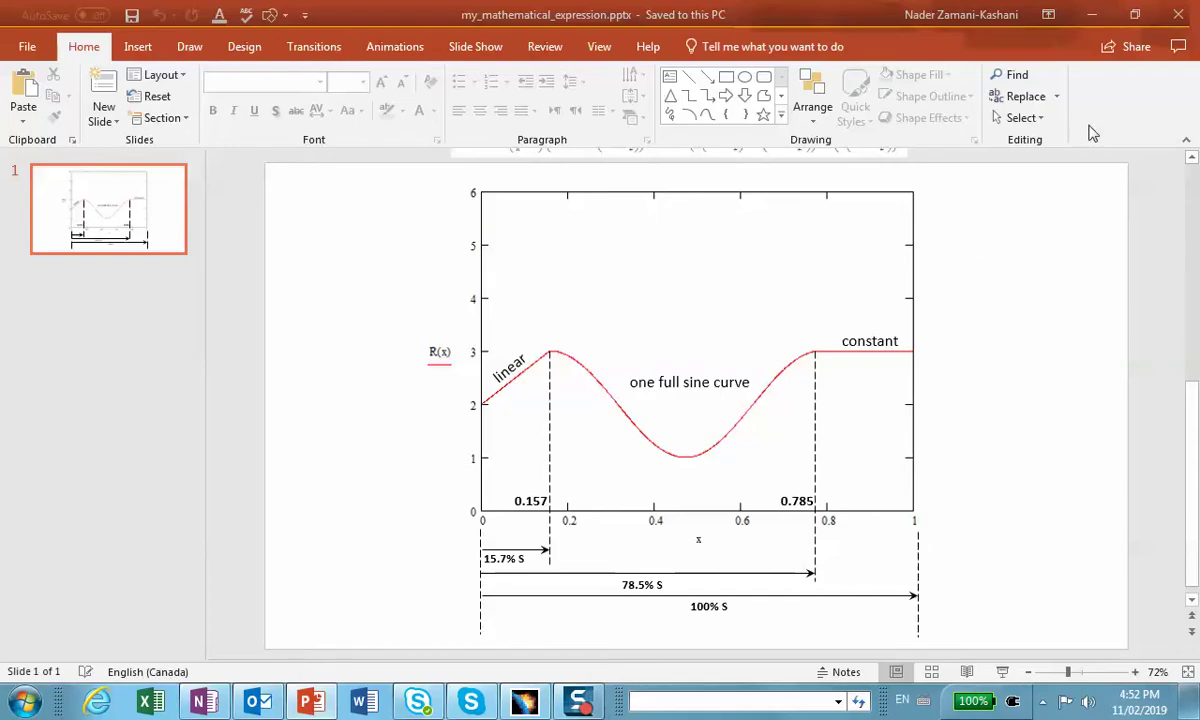
click(1092, 14)
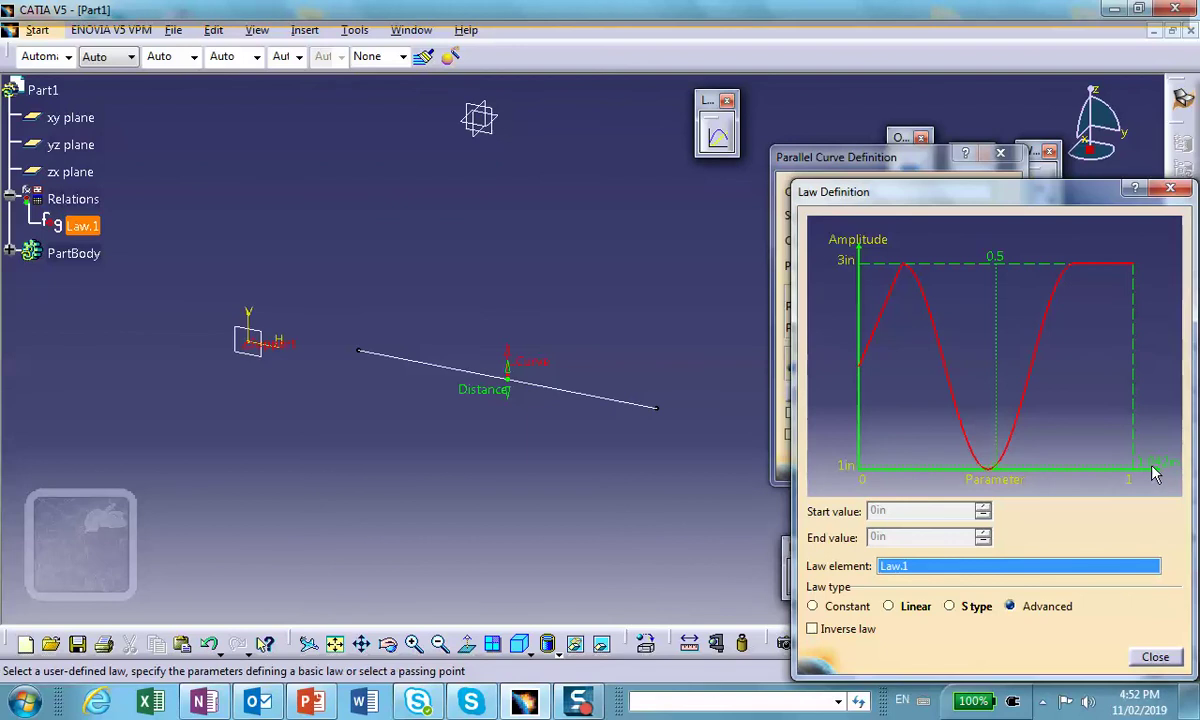
click(1156, 658)
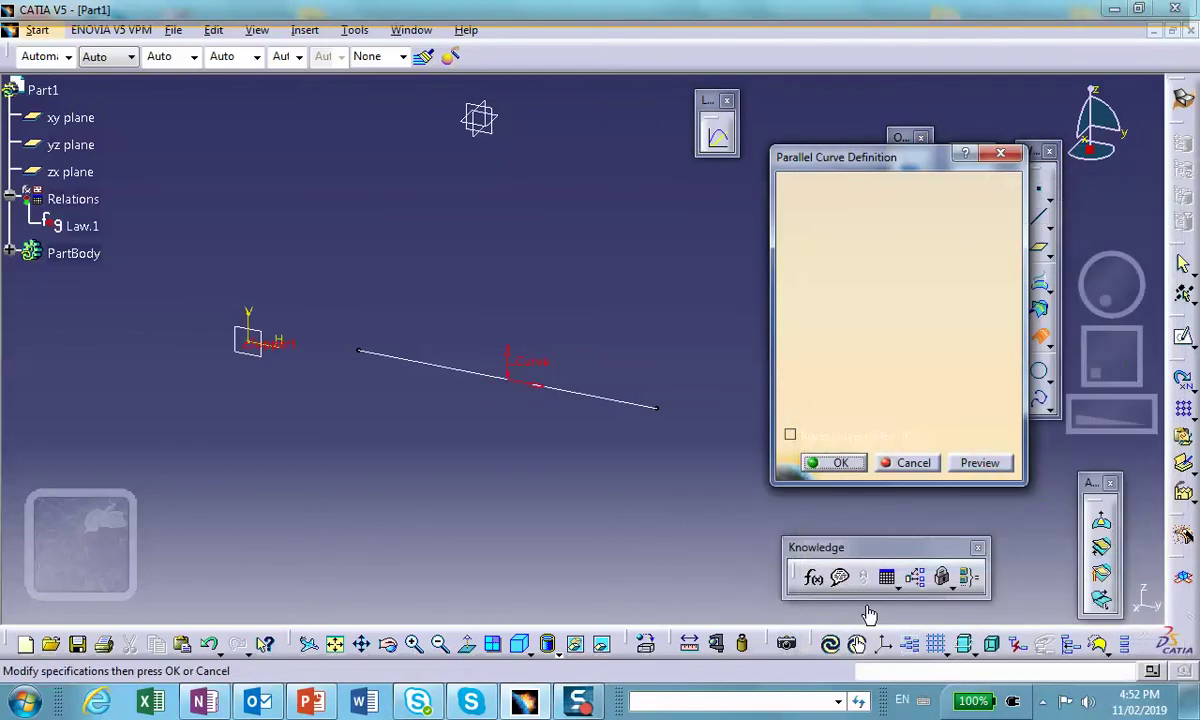
click(841, 463)
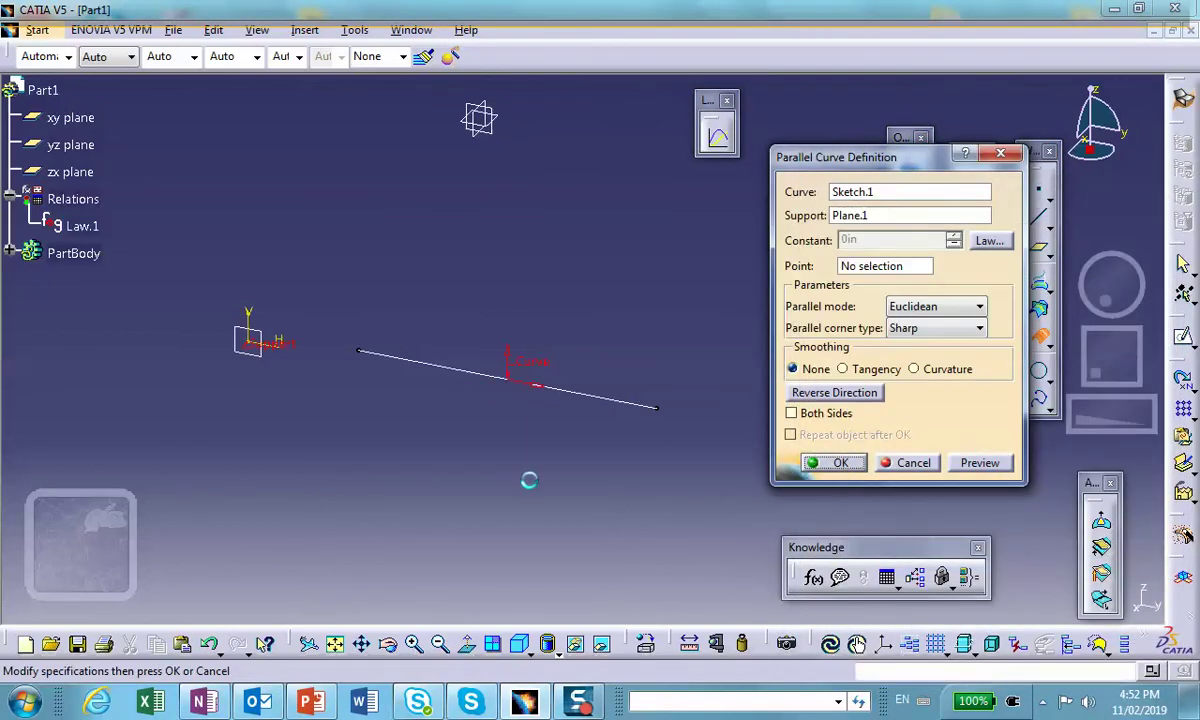
Step: Reopen the line's sketch, dimension the line's length, set it to 10 in, and exit the sketch
middle_drag(540, 290, 568, 383)
click(561, 378)
double_click(561, 378)
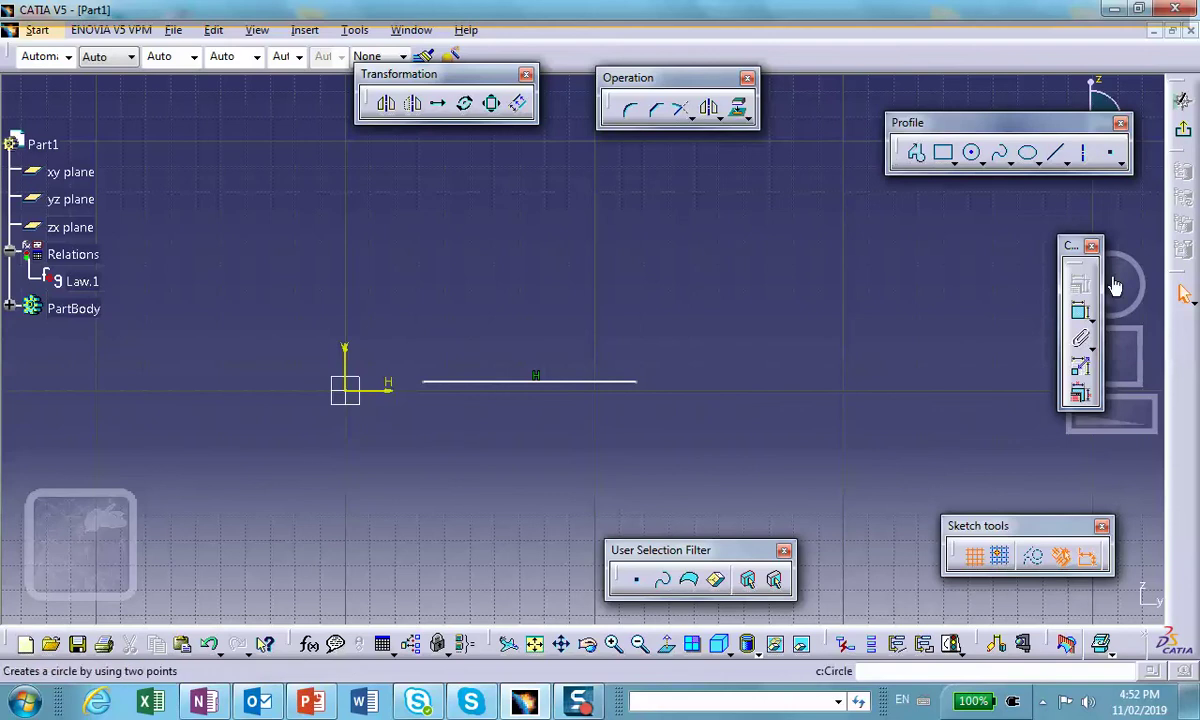
click(1080, 311)
click(503, 386)
click(505, 412)
double_click(500, 409)
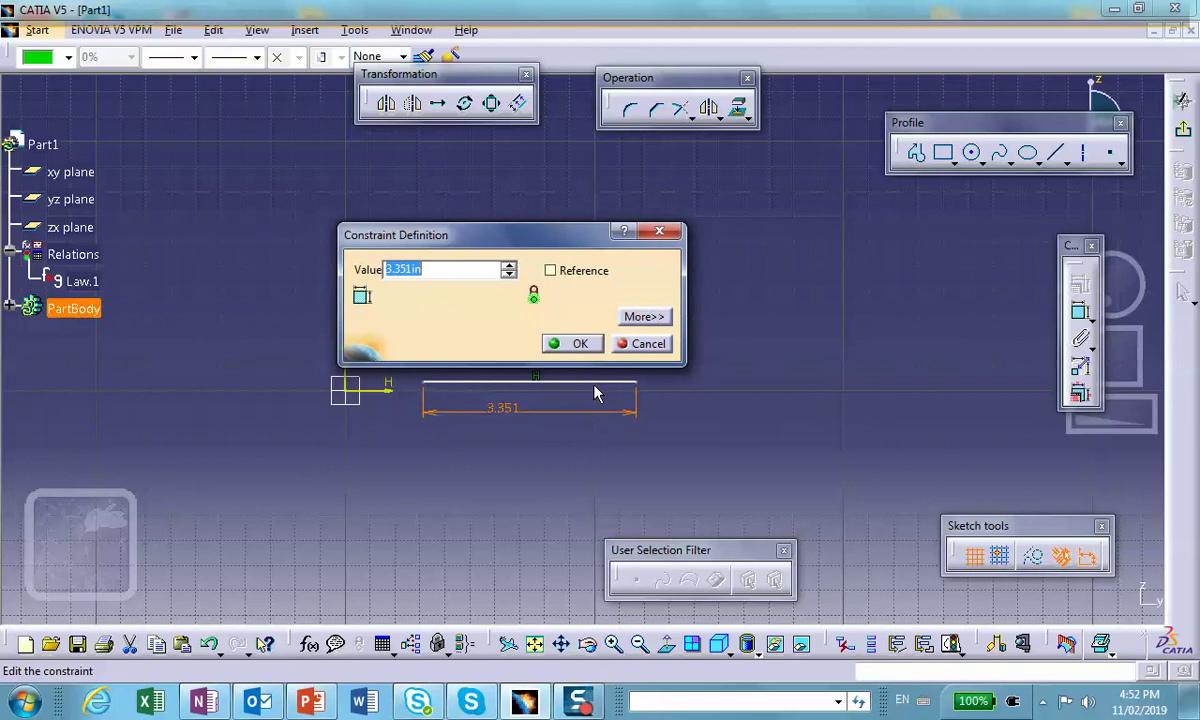
text(10)
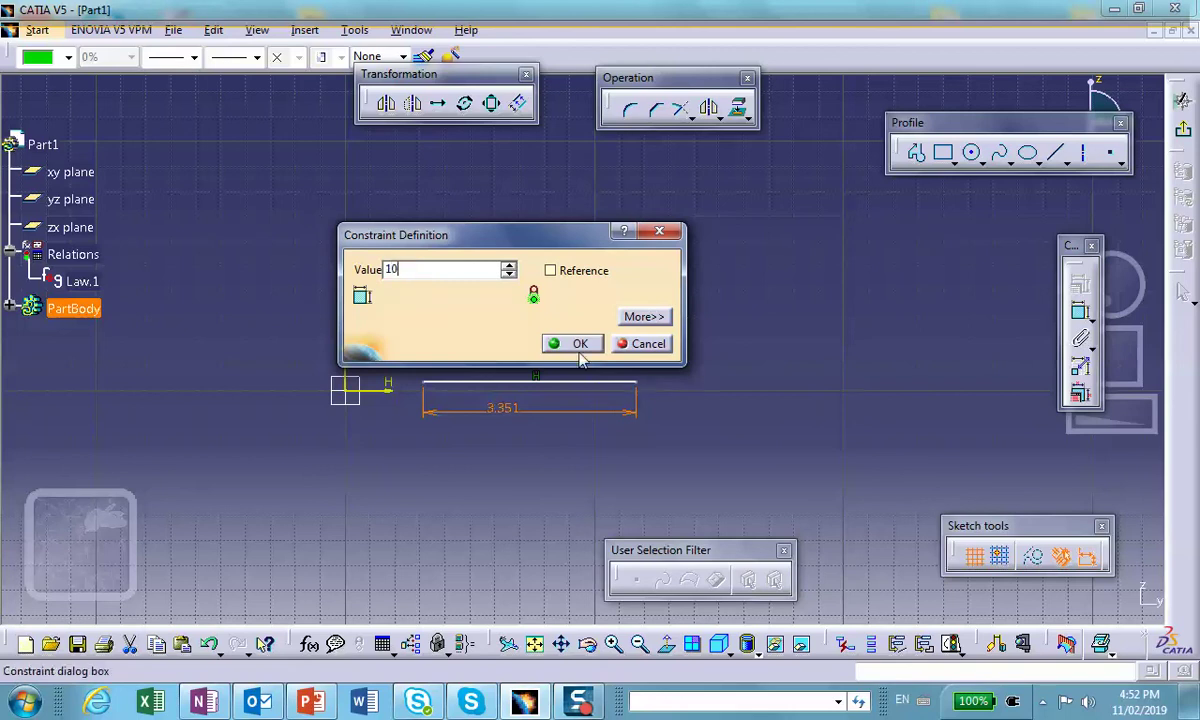
click(578, 344)
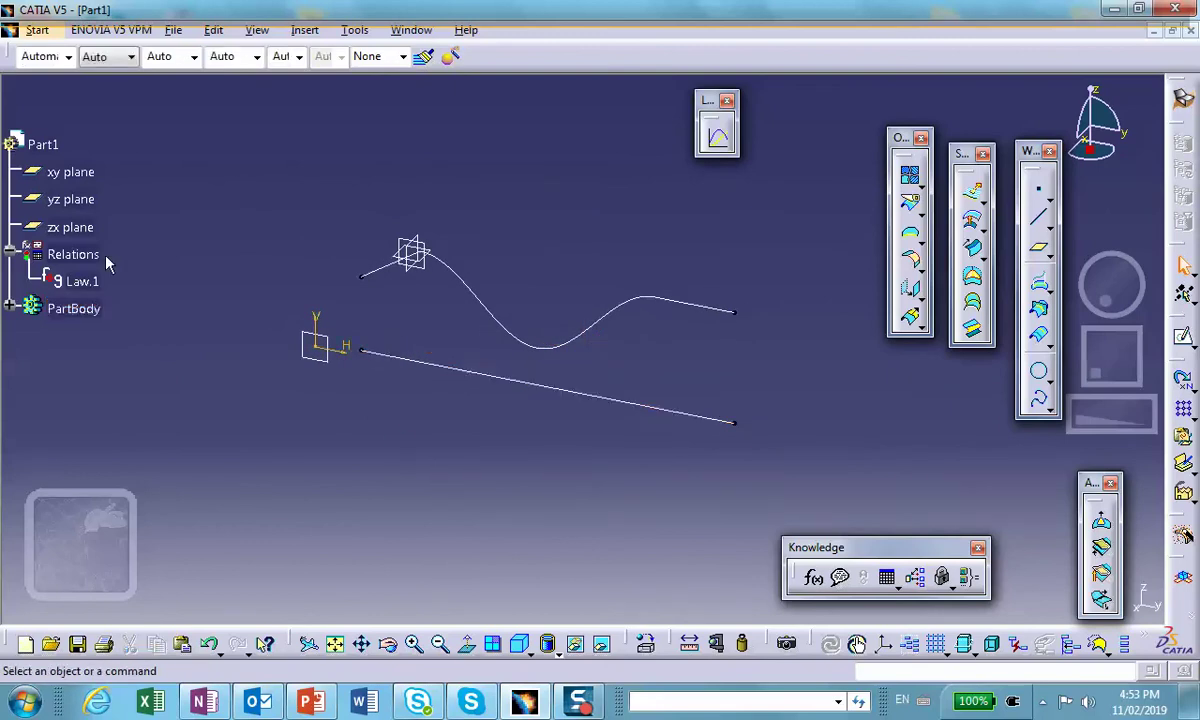
Step: Create a sketch on the yz plane by projecting the parallel curve and the straight line onto it, and exit the sketch
click(8, 308)
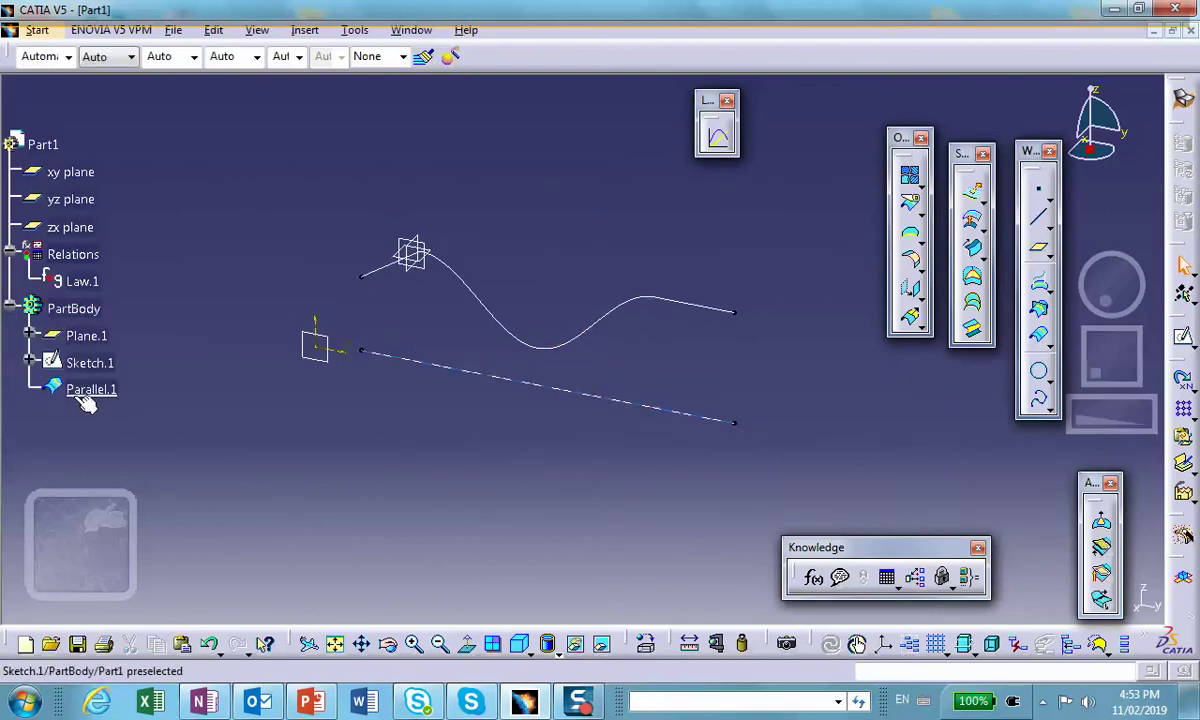
middle_drag(587, 230, 646, 279)
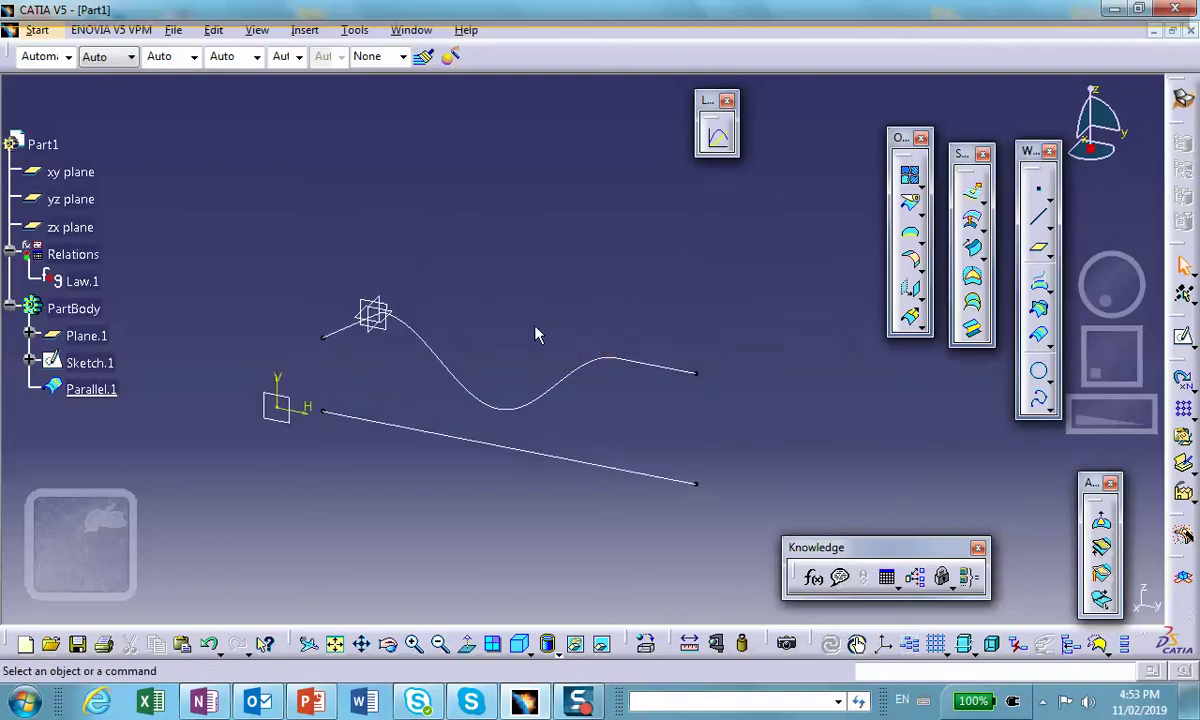
middle_drag(536, 270, 525, 410)
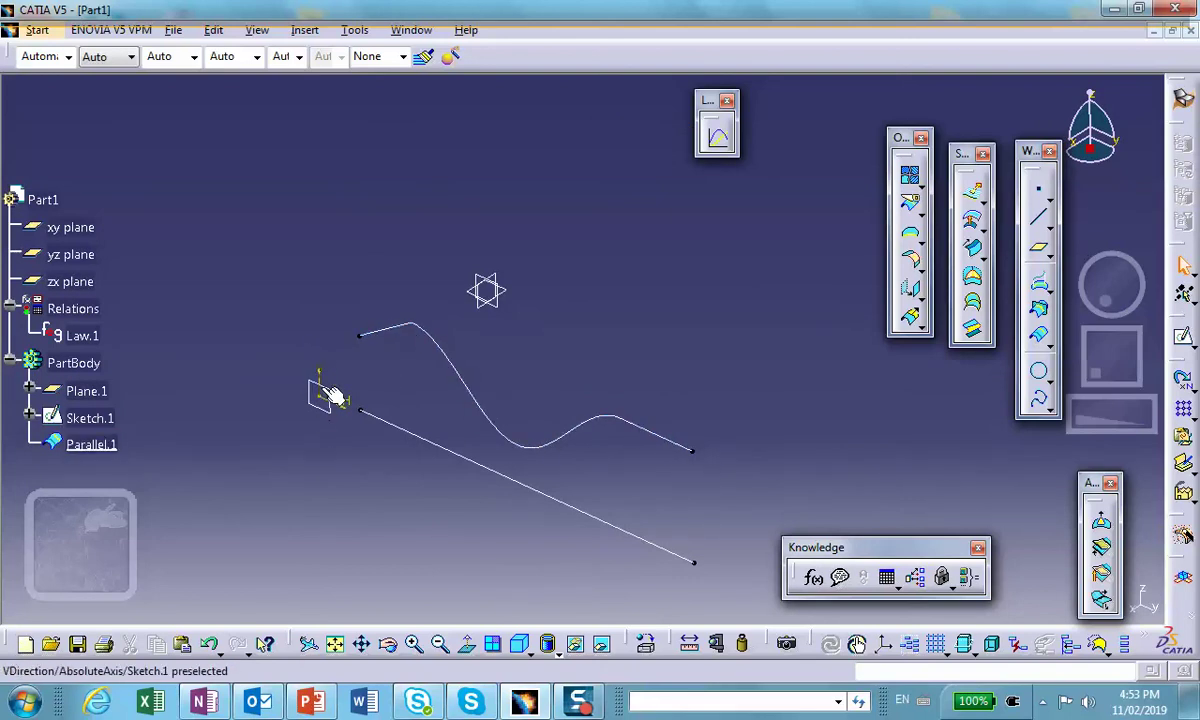
mouse_move(522, 306)
middle_down()
mouse_move(529, 319)
mouse_move(478, 316)
middle_up()
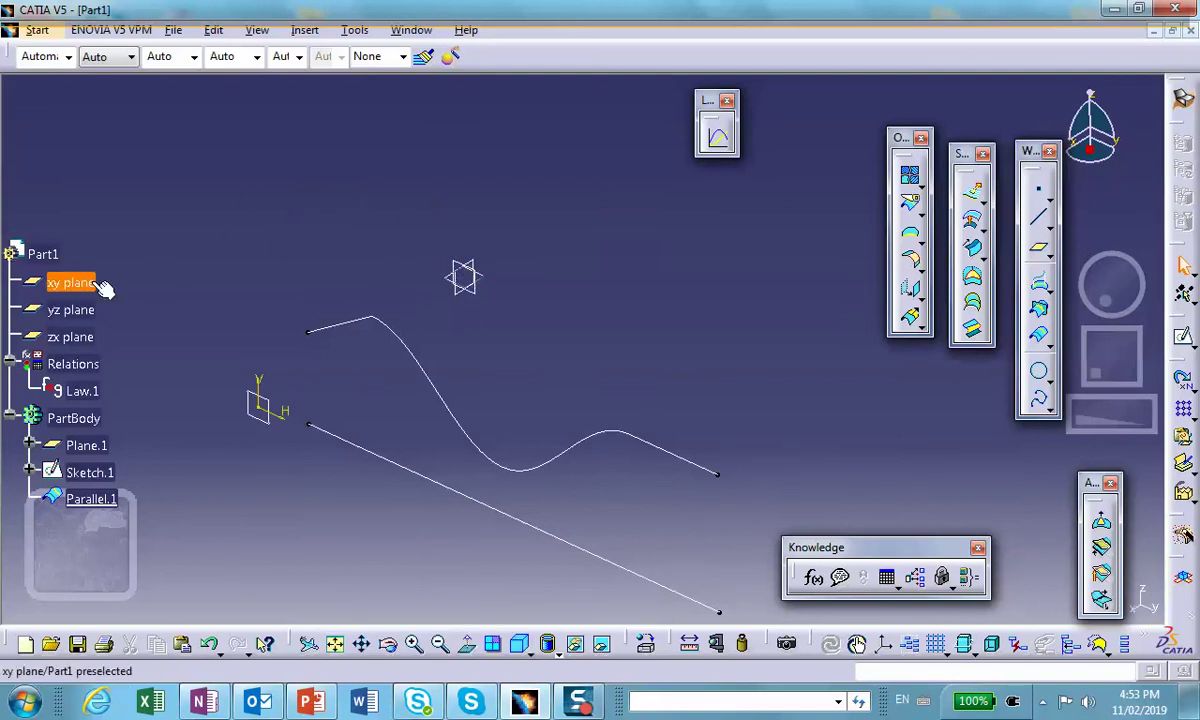
click(463, 275)
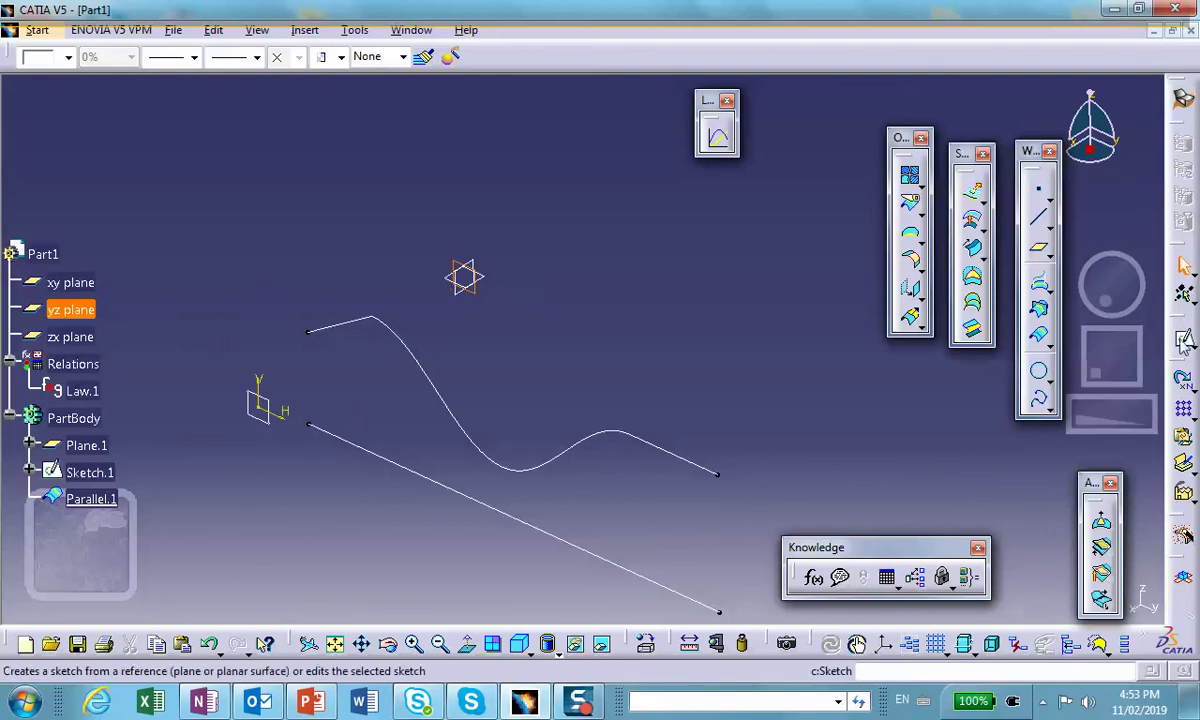
click(1184, 342)
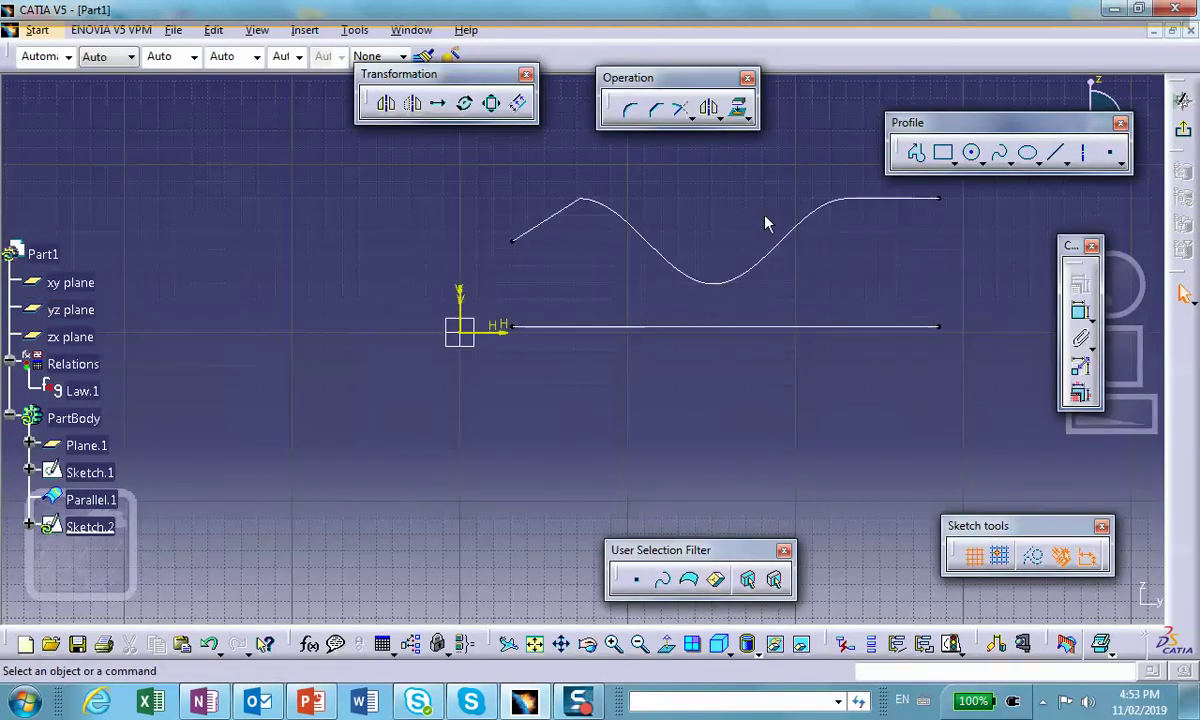
mouse_move(808, 215)
middle_down()
mouse_move(745, 254)
mouse_move(683, 343)
mouse_move(745, 138)
middle_up()
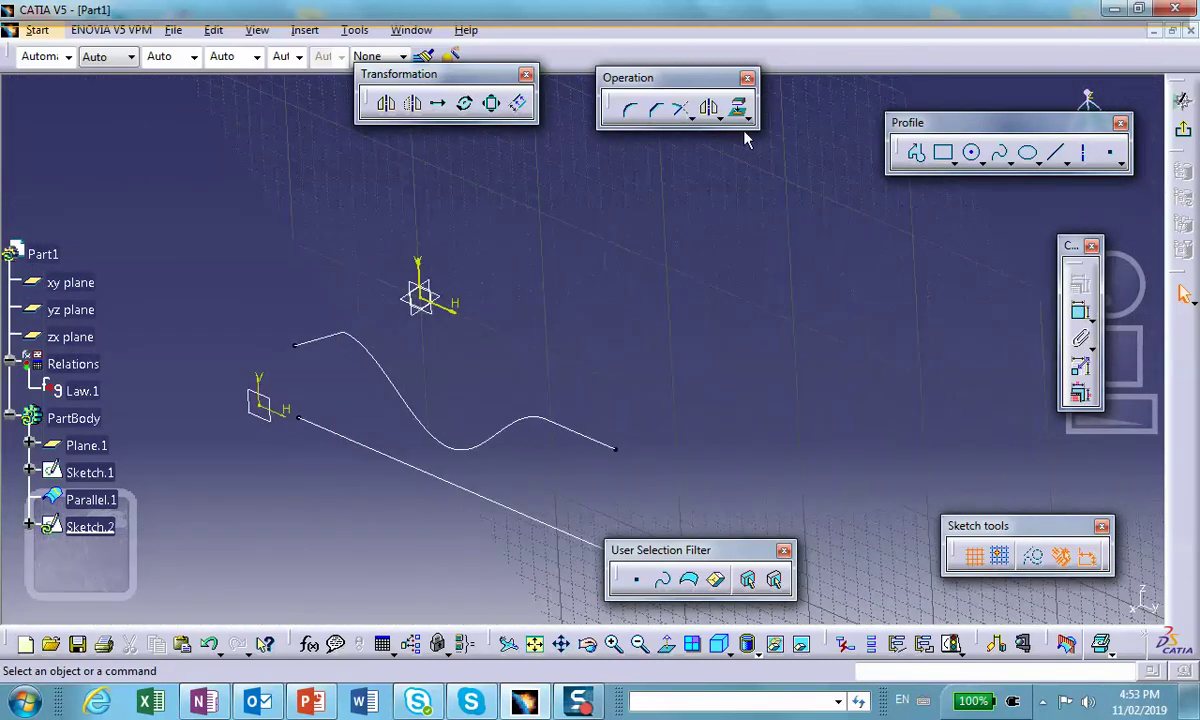
click(737, 108)
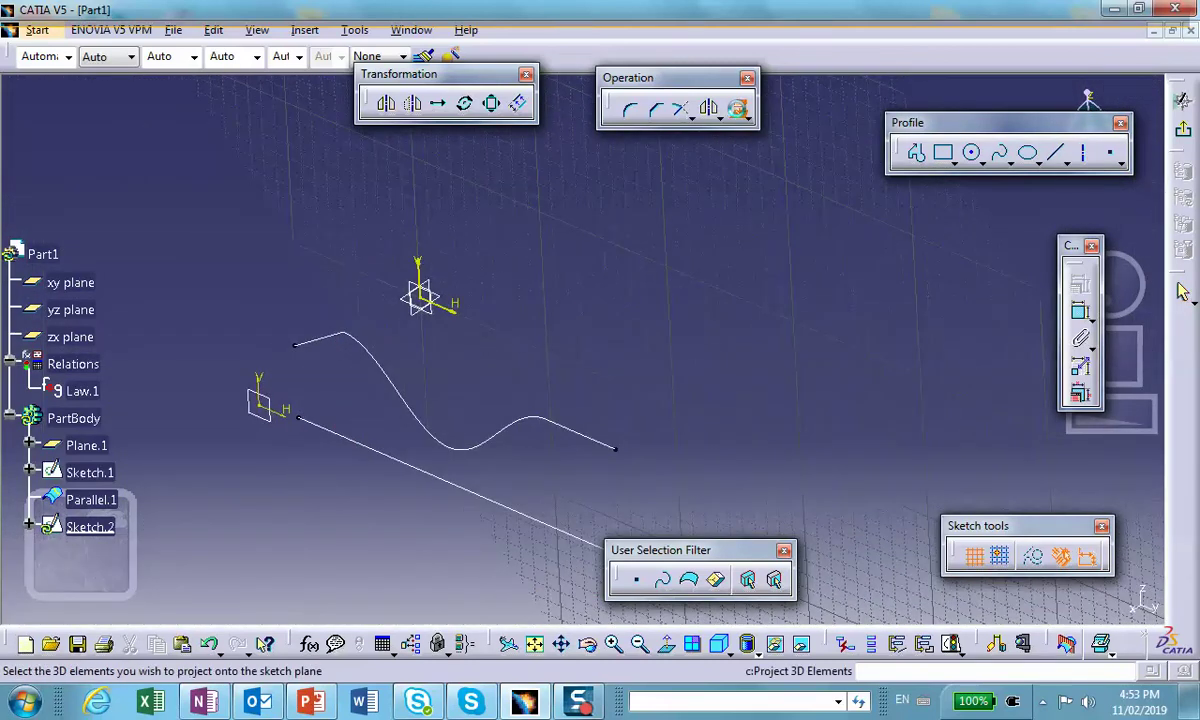
click(410, 402)
click(740, 110)
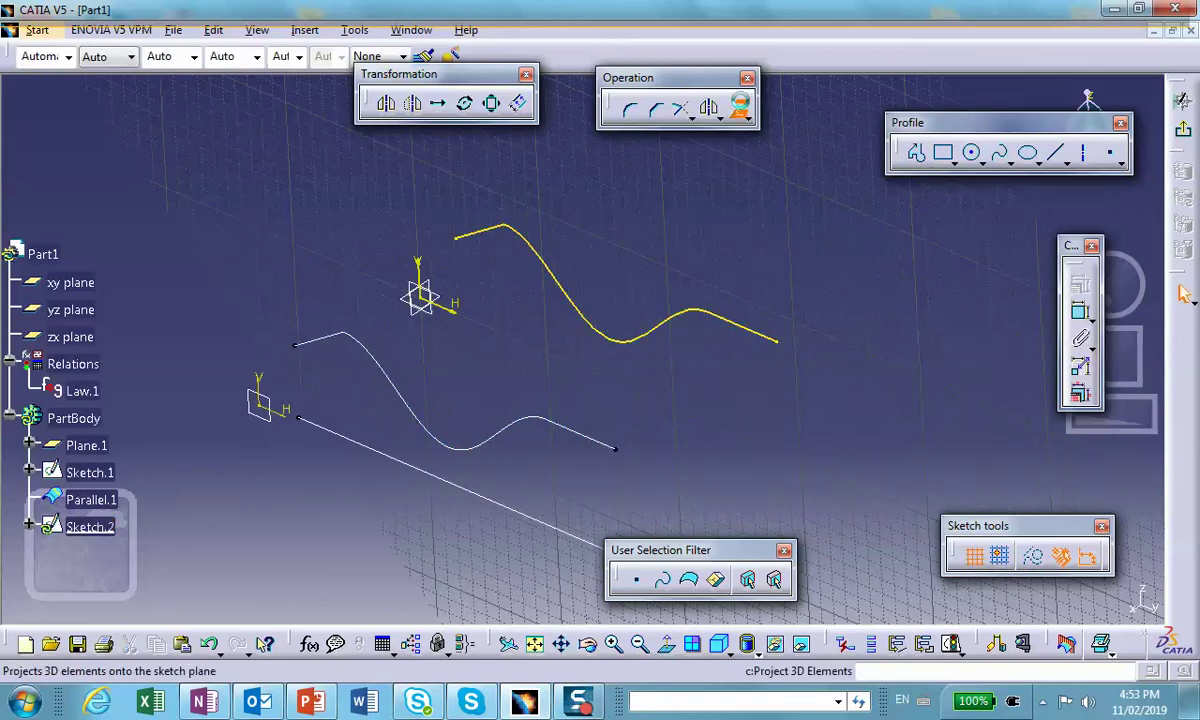
click(388, 455)
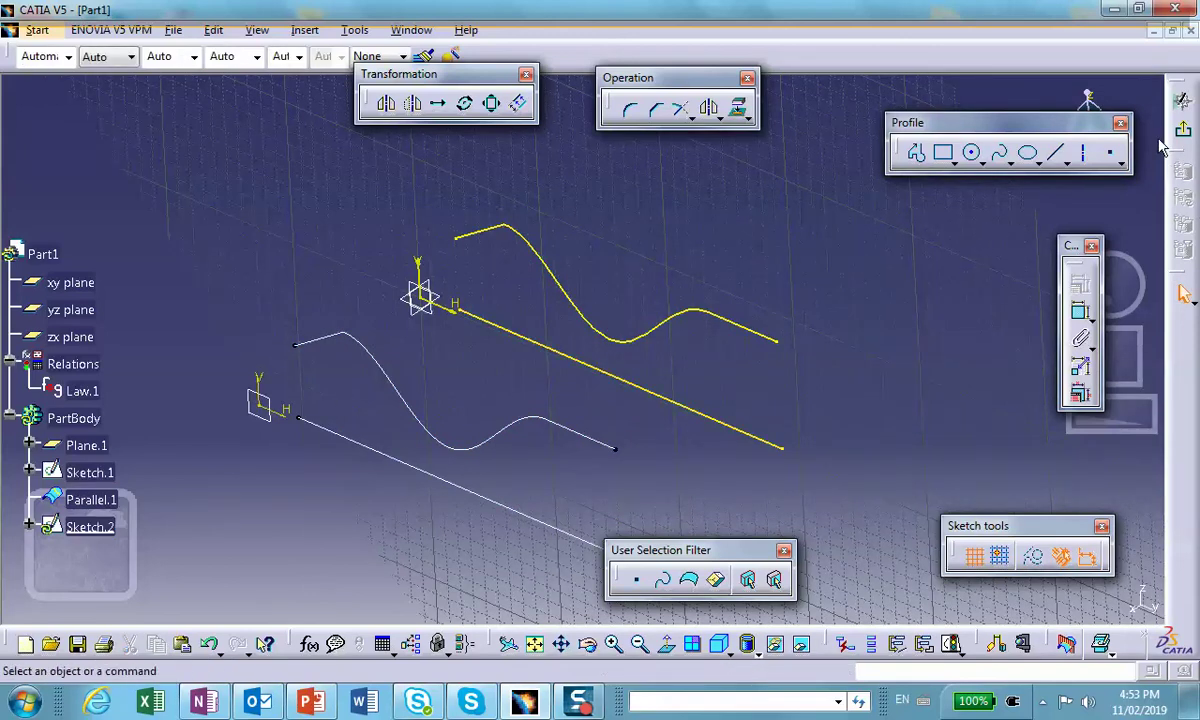
click(1183, 100)
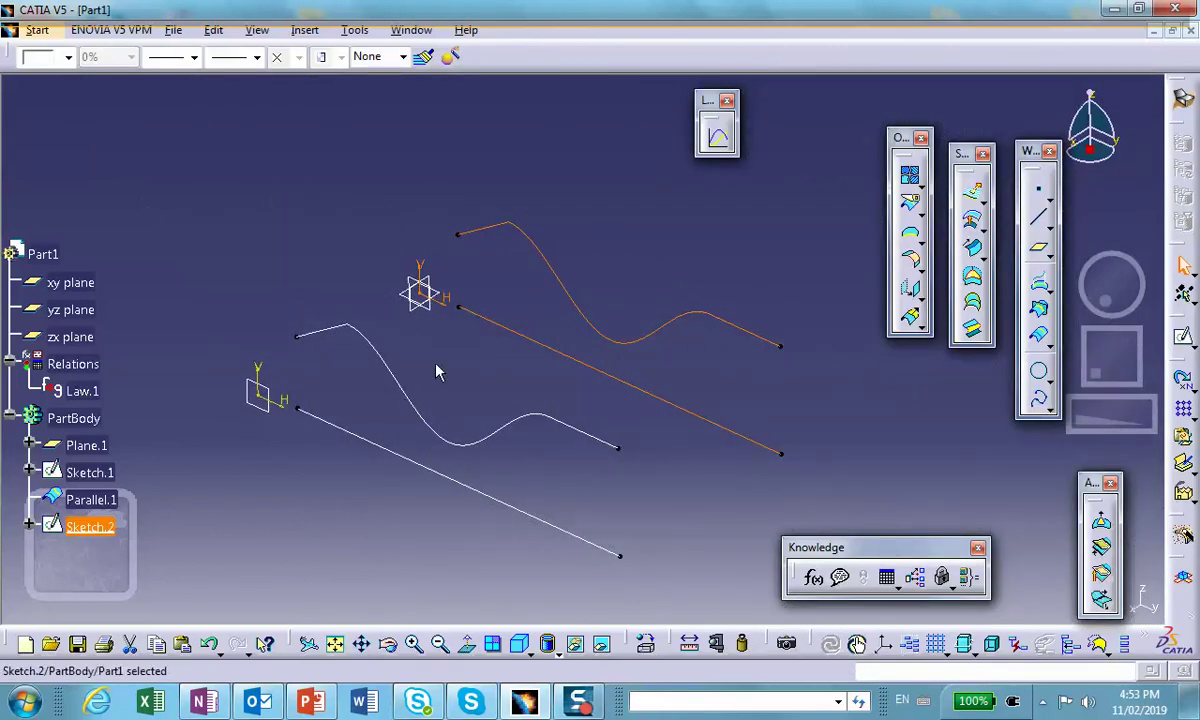
click(177, 235)
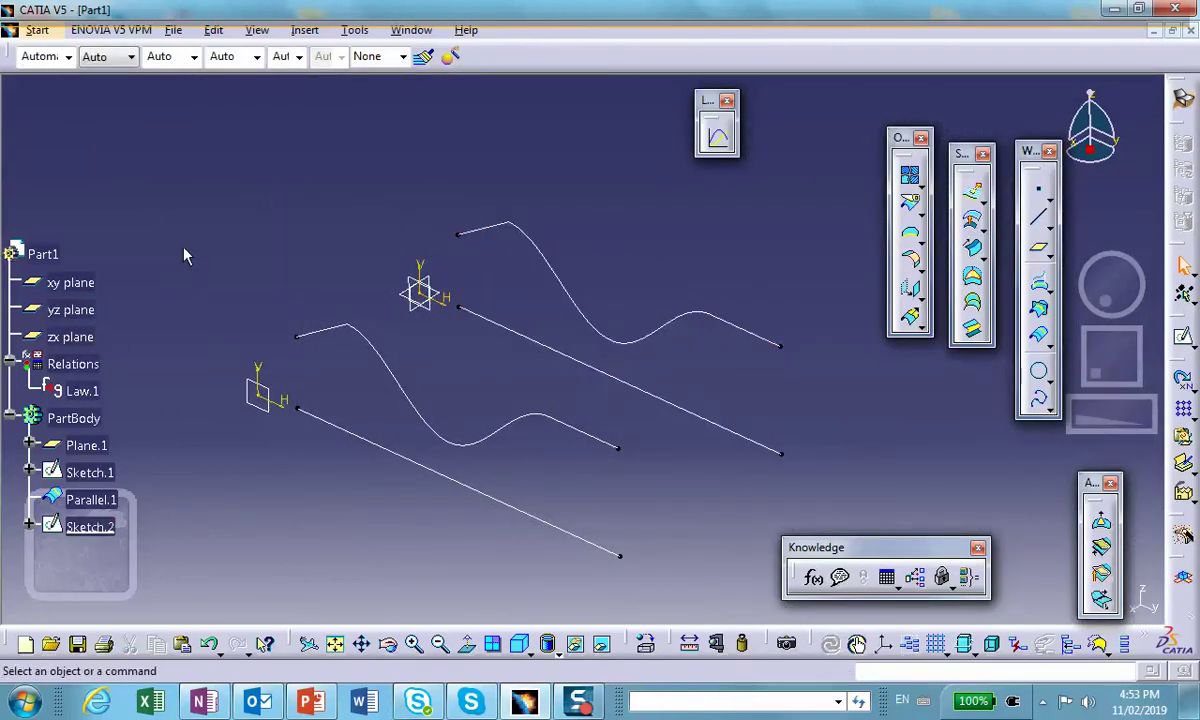
Step: Hide the original parallel curve and the original line sketch
scroll(172, 229, down, 4)
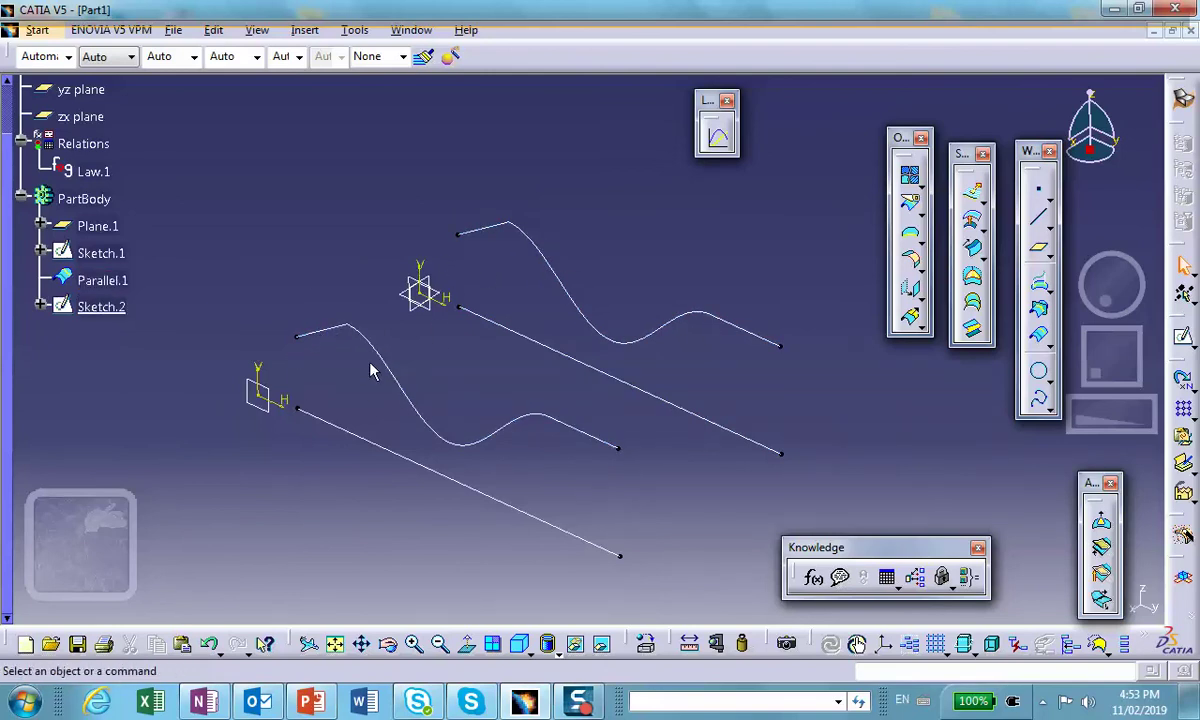
right_click(113, 285)
click(145, 338)
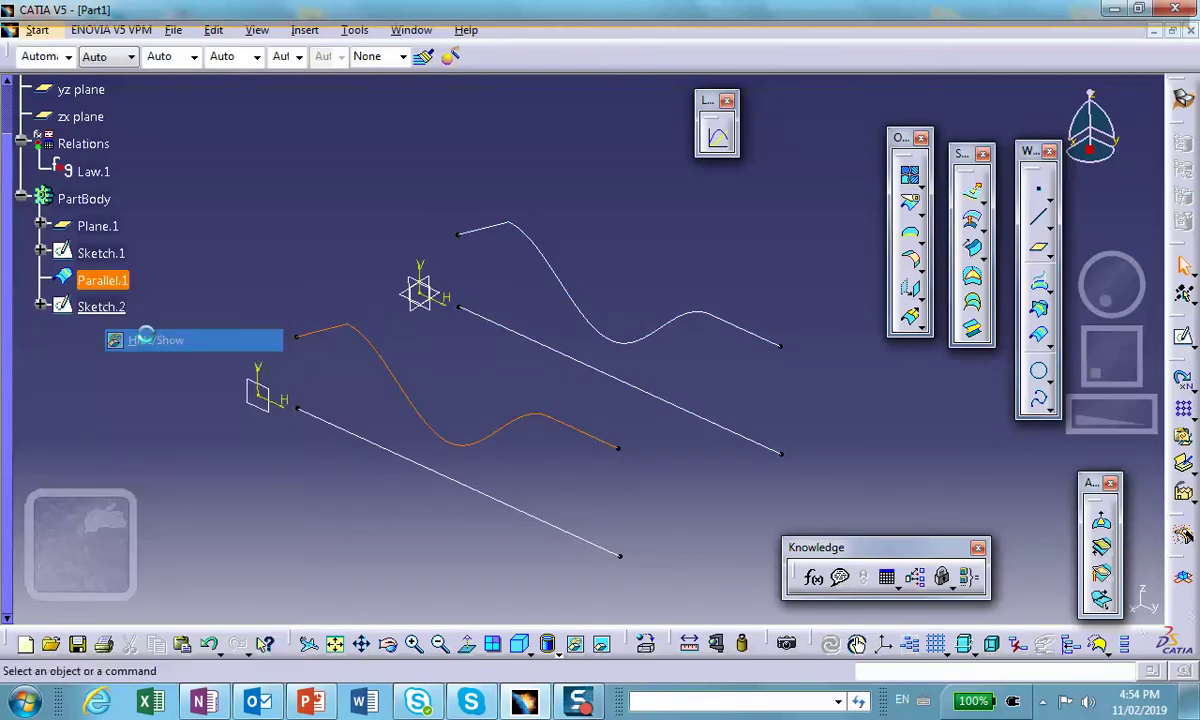
click(115, 253)
right_click(343, 432)
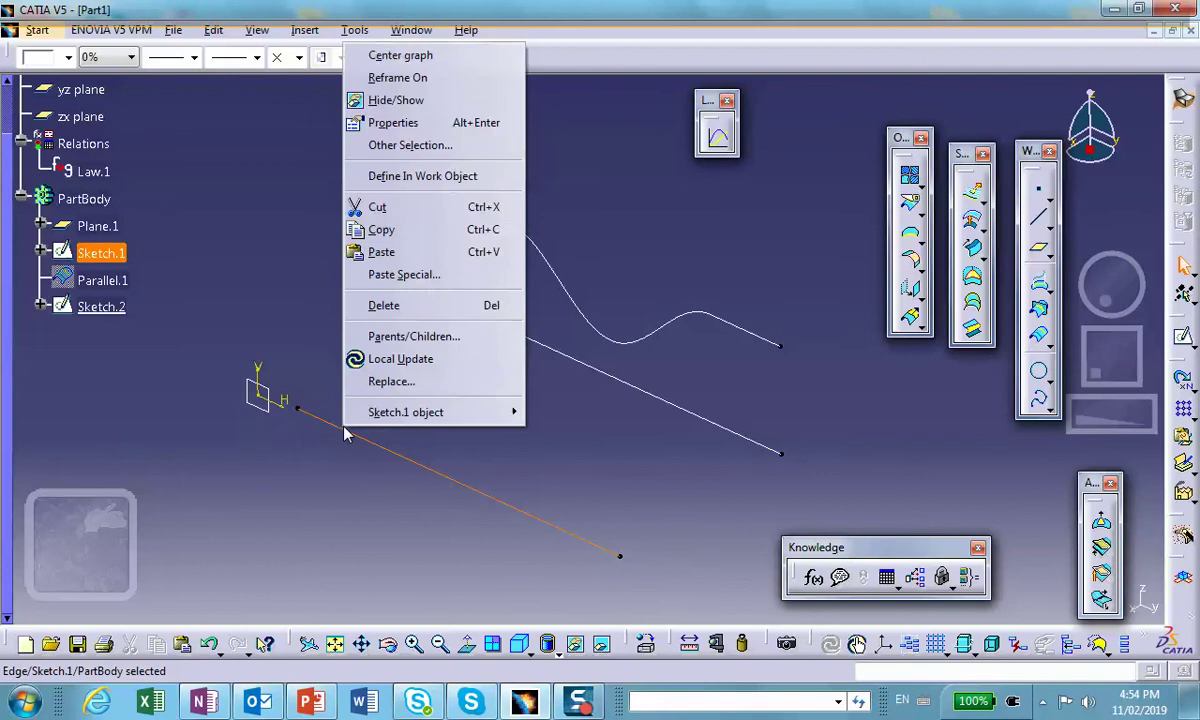
click(370, 101)
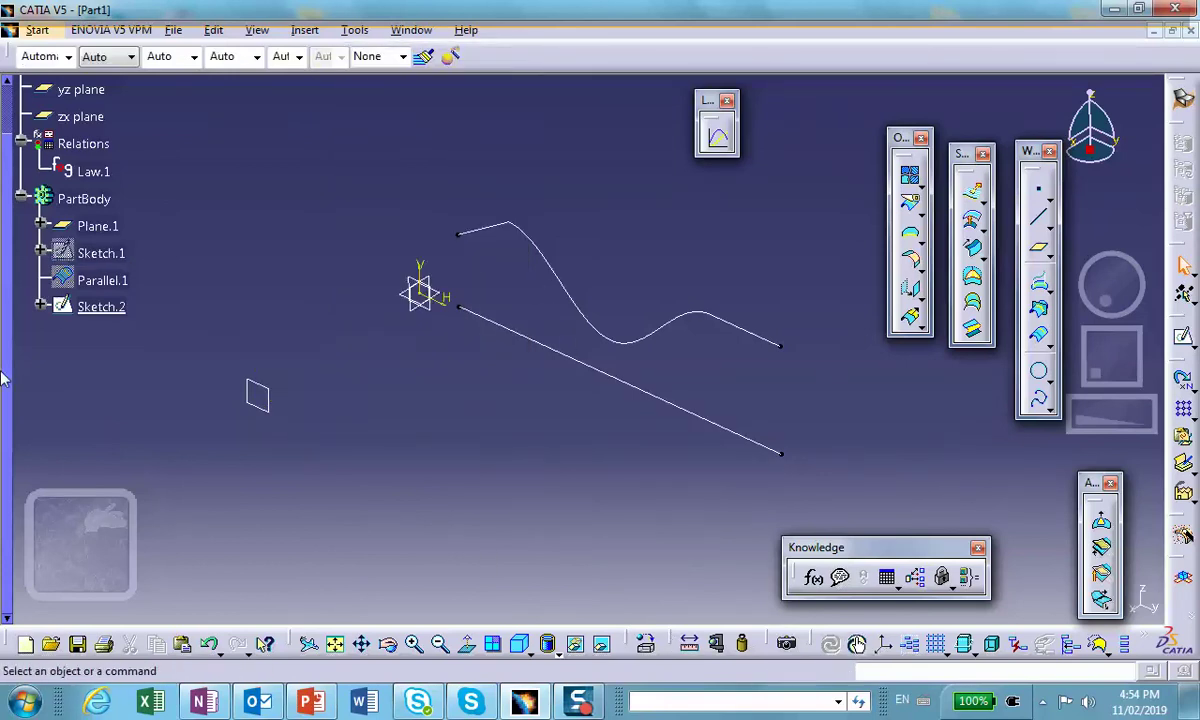
Step: Reopen the sketch on the yz plane and isolate the projected wavy curve from its source geometry
double_click(102, 307)
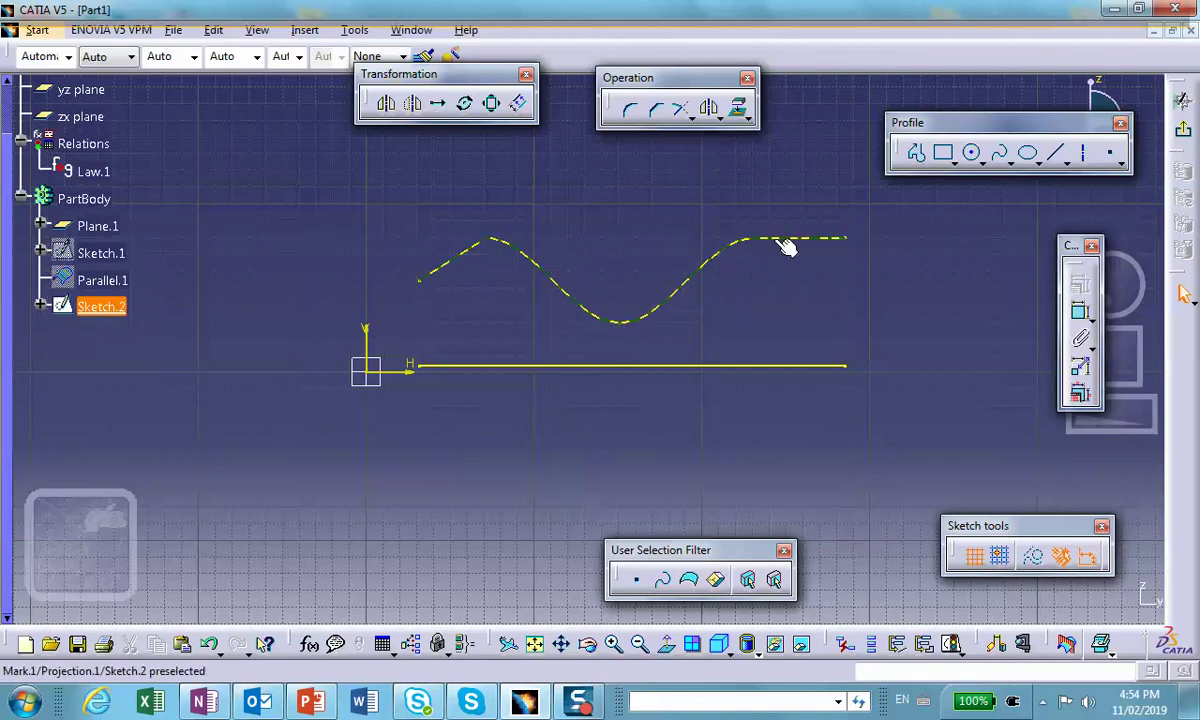
right_click(724, 268)
mouse_move(777, 550)
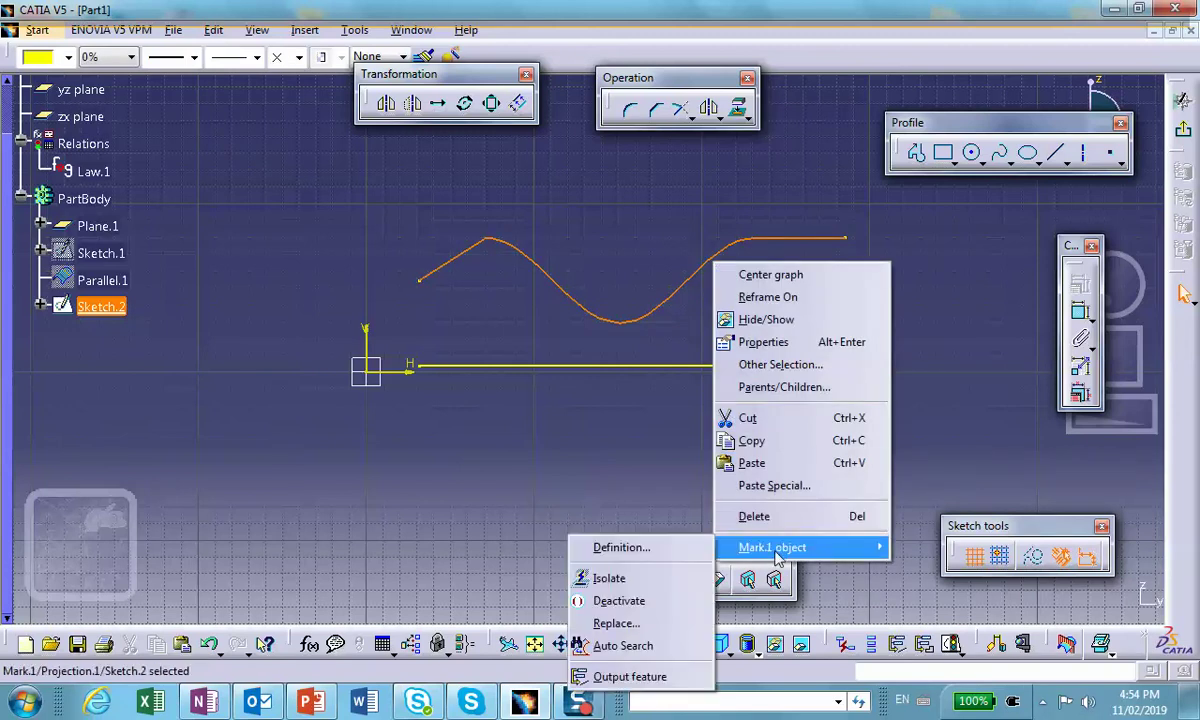
click(657, 586)
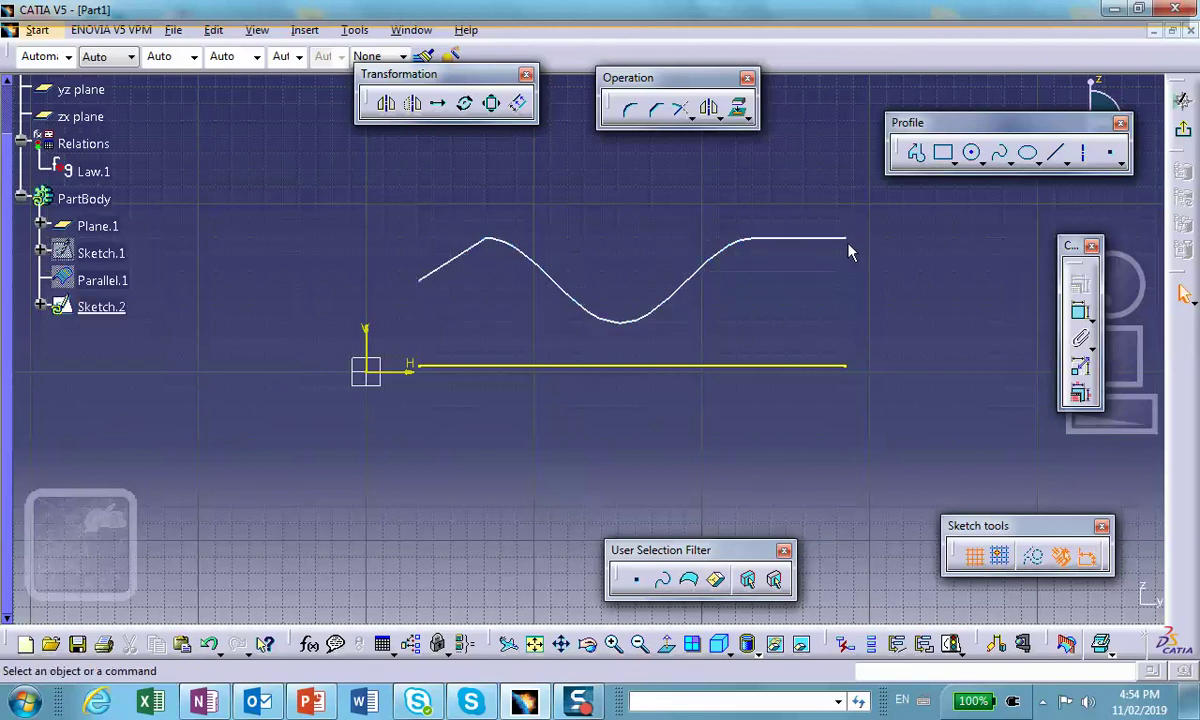
Step: Try reshaping the isolated curve by moving the end point of its constant segment upward, and undo the change
drag(849, 242, 806, 152)
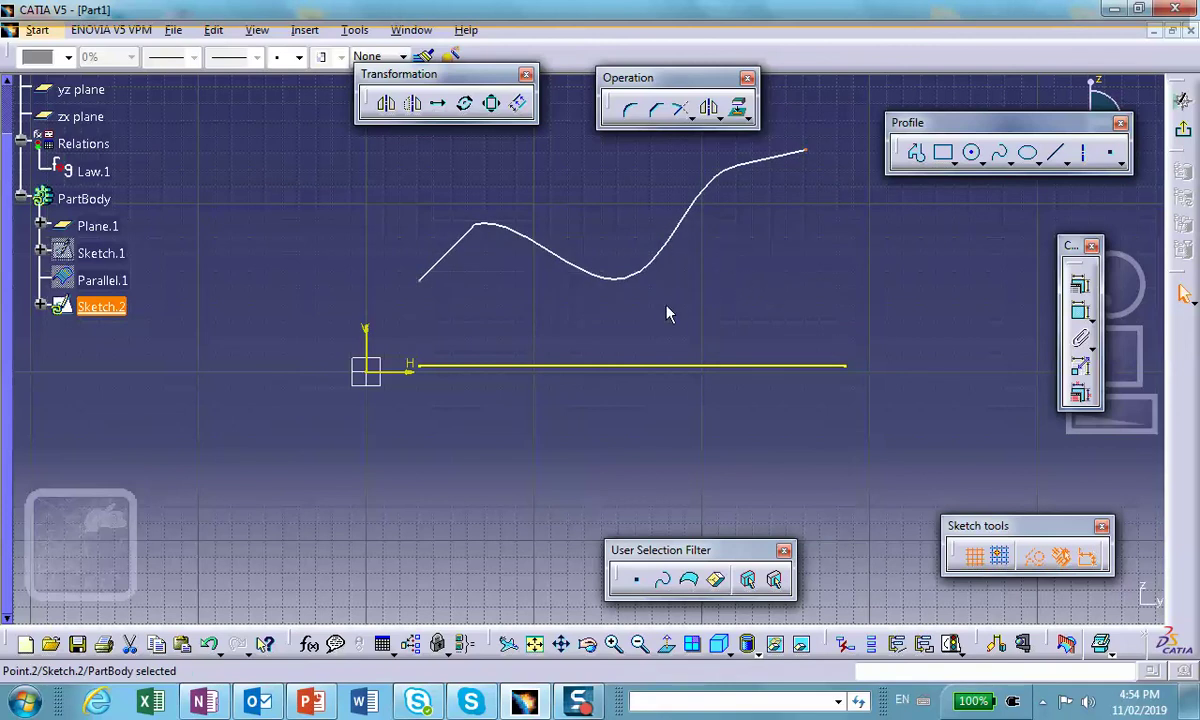
middle_drag(734, 279, 715, 327)
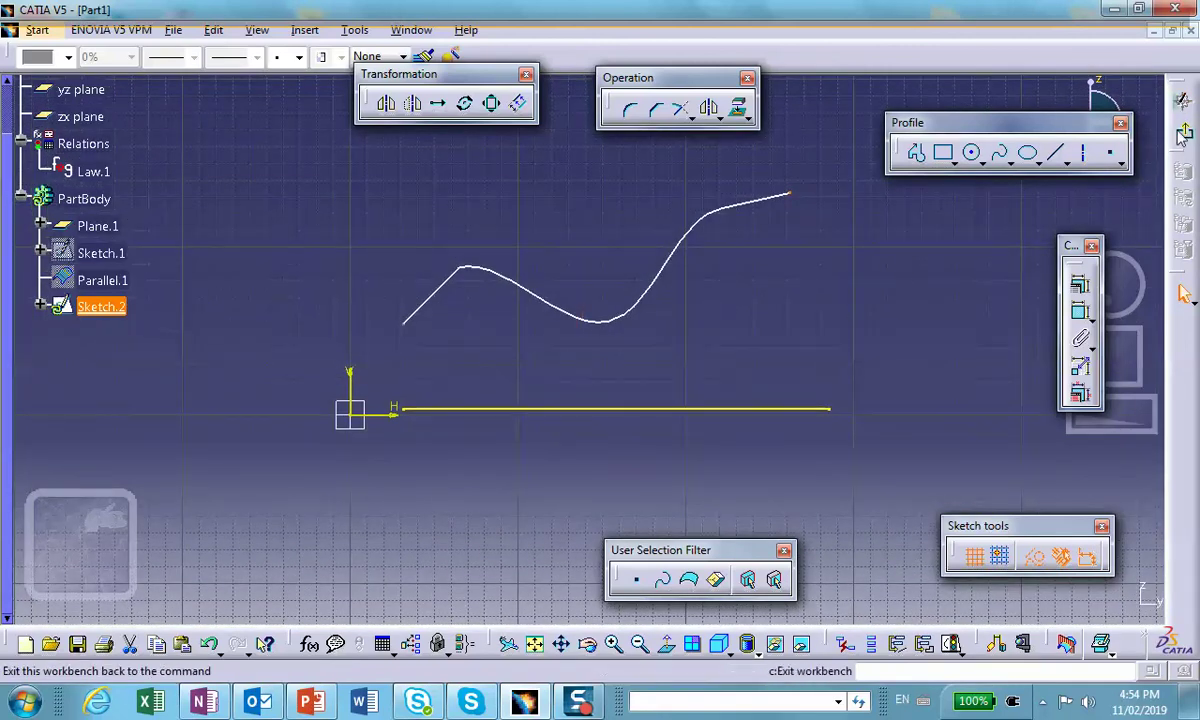
click(210, 645)
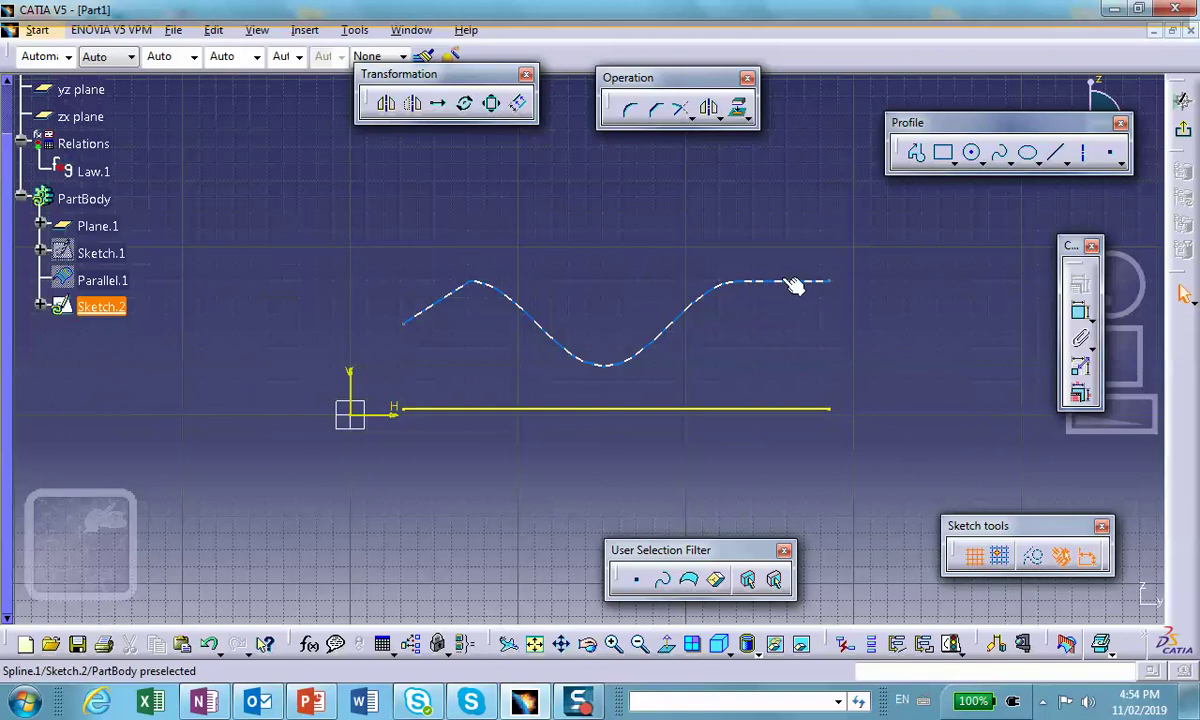
Step: Exit the sketch and extrude its curve and line 2.787 in along the default sketch normal, keeping both resulting surfaces
click(1183, 99)
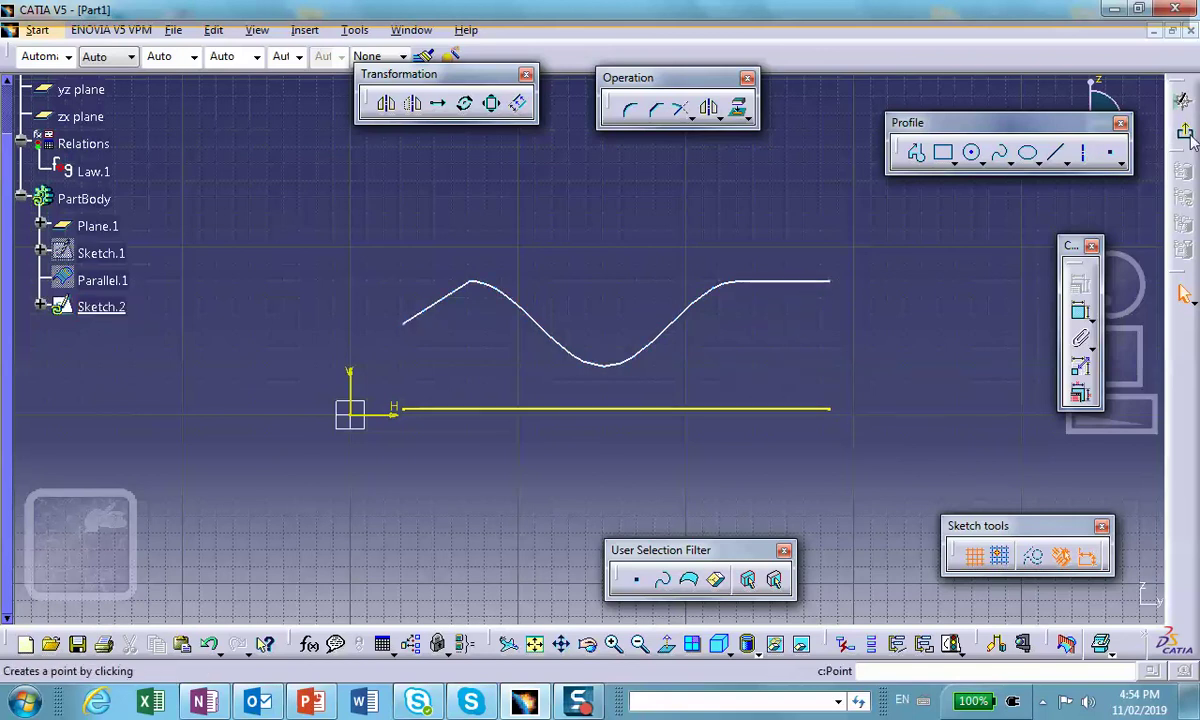
click(578, 265)
mouse_move(580, 261)
middle_down()
mouse_move(544, 217)
mouse_move(490, 212)
middle_up()
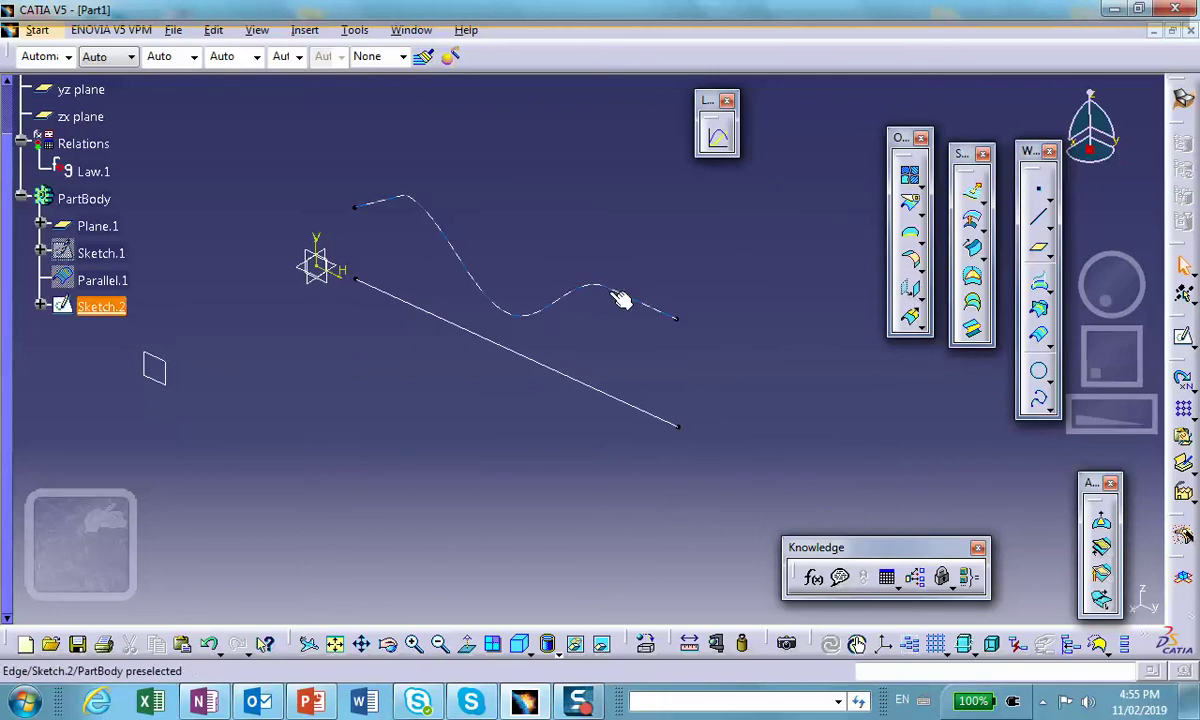
click(972, 245)
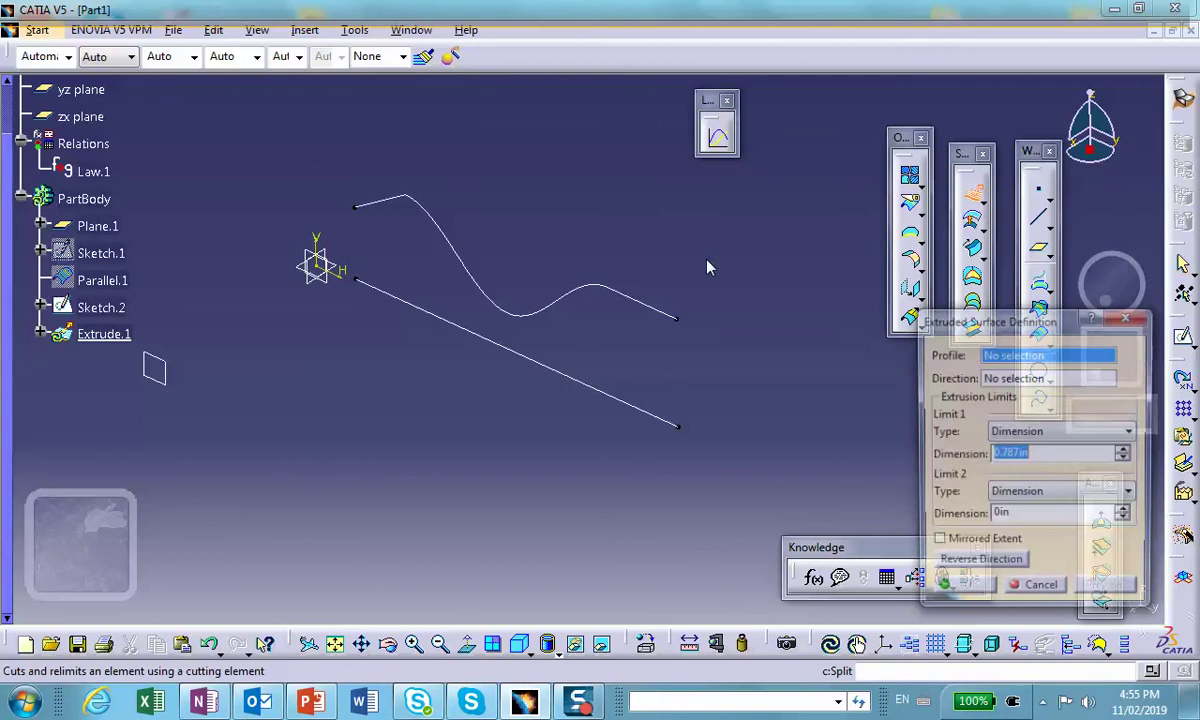
click(585, 292)
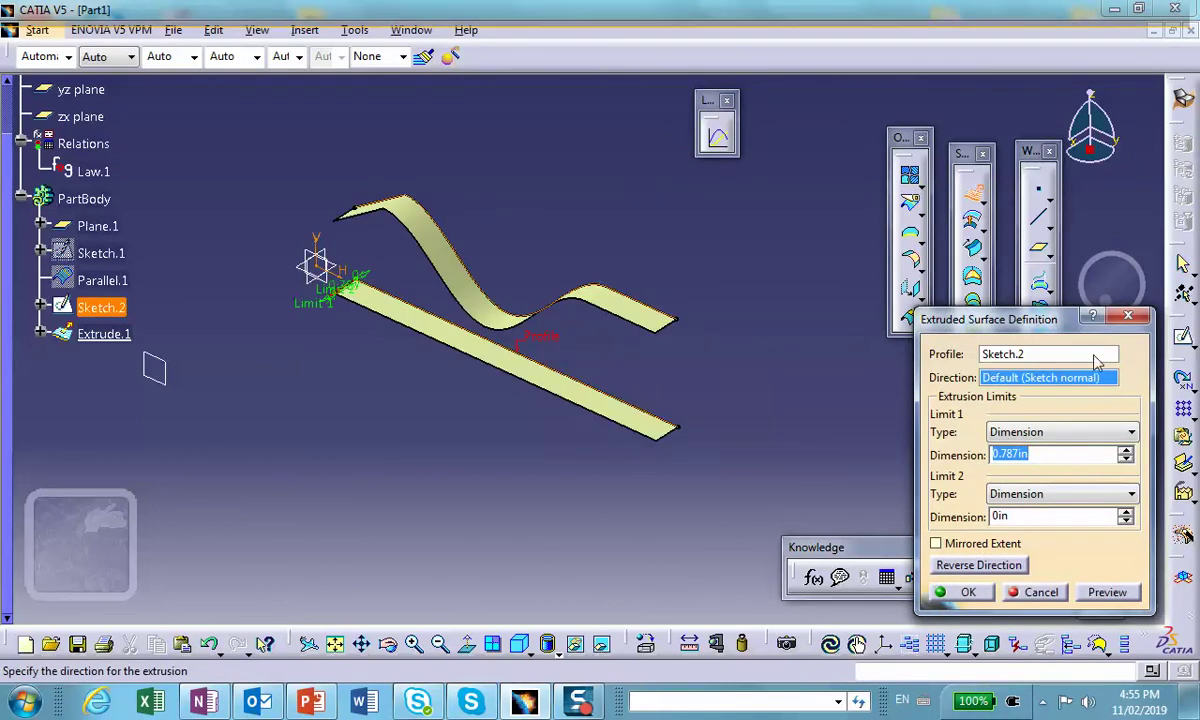
click(1125, 449)
click(1125, 449)
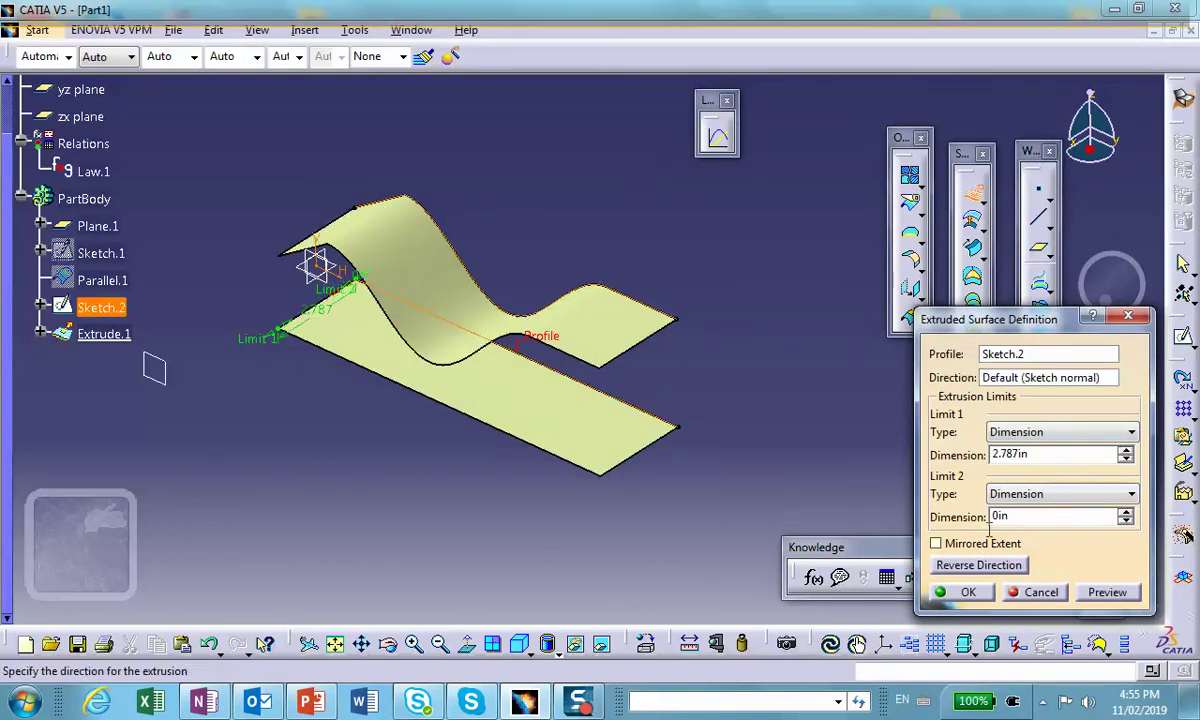
click(972, 597)
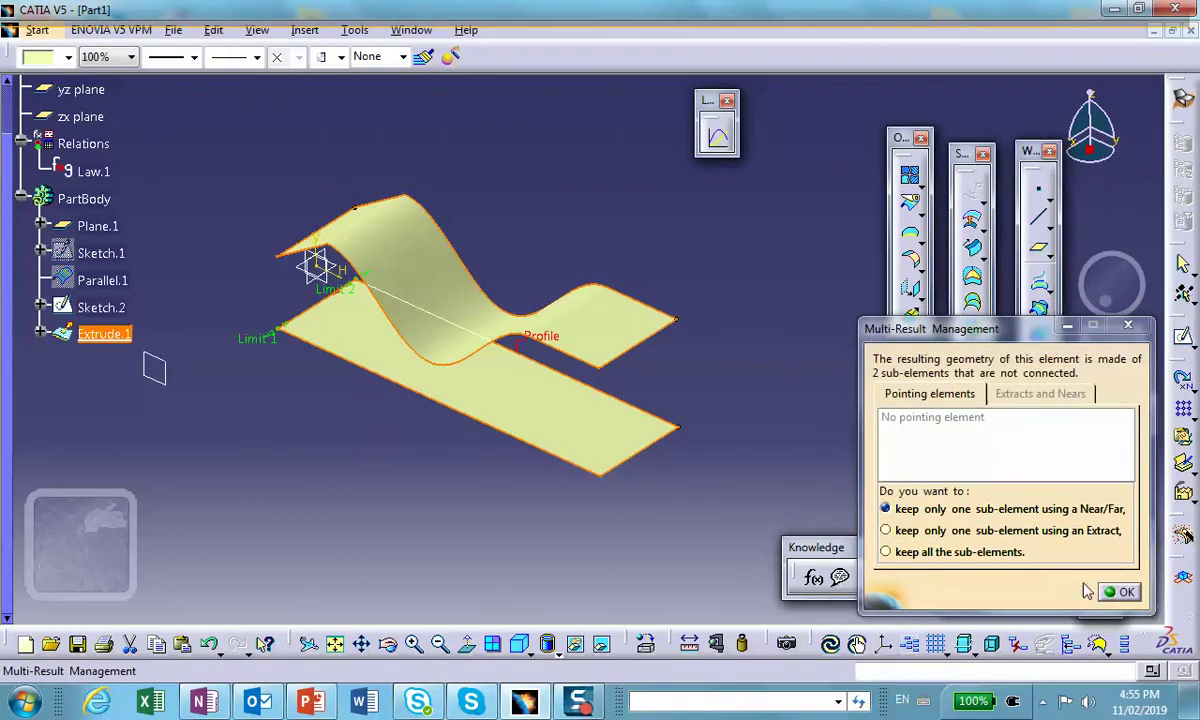
click(1116, 591)
click(1030, 593)
middle_drag(776, 459, 480, 370)
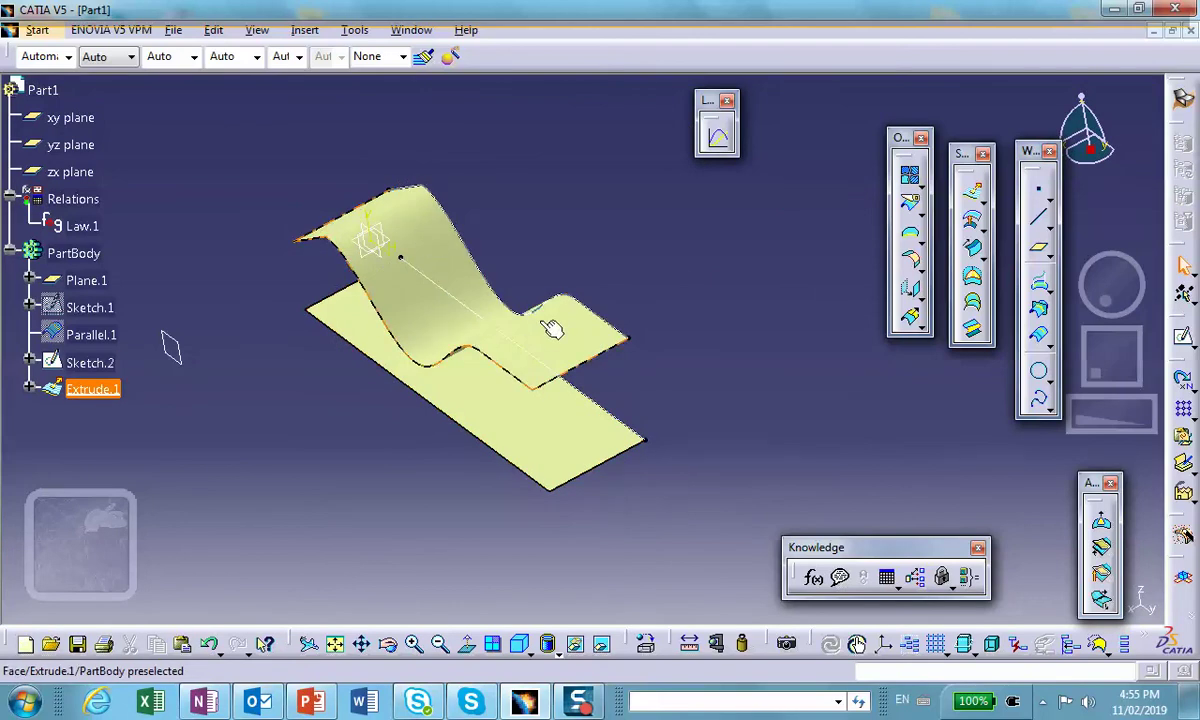